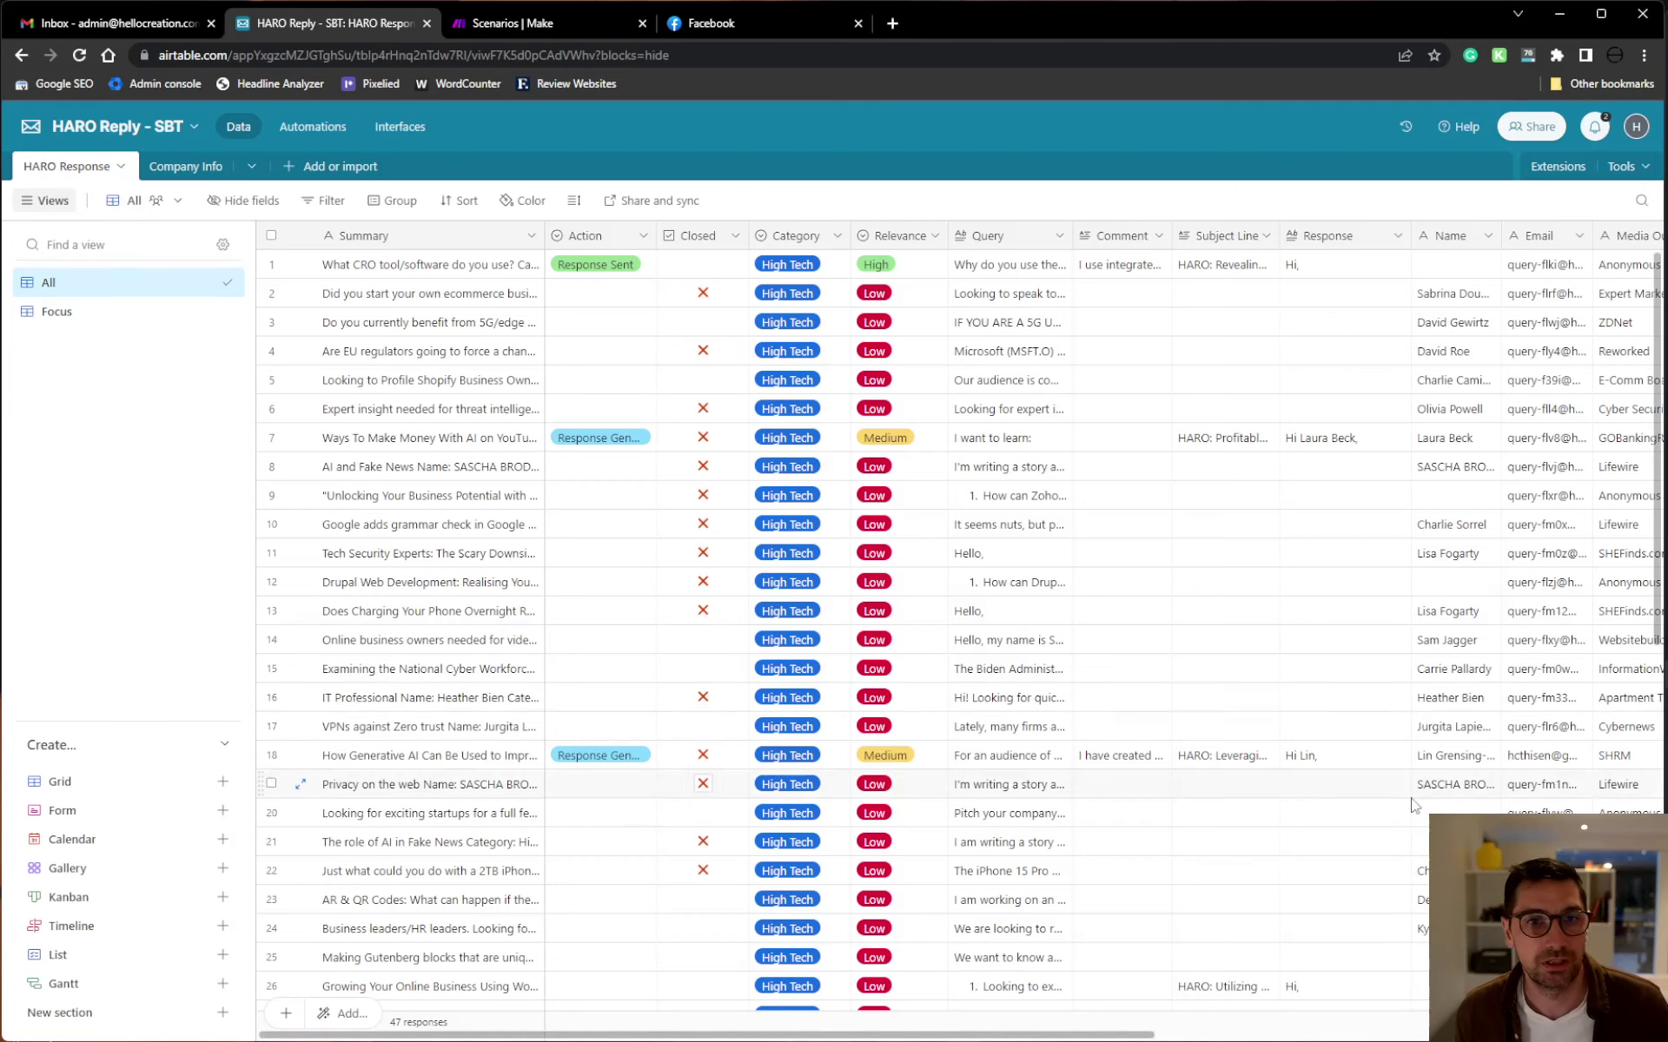
# Step: Switch from the HARO Reply base to Make's HARO scenarios folder
pyautogui.click(540, 26)
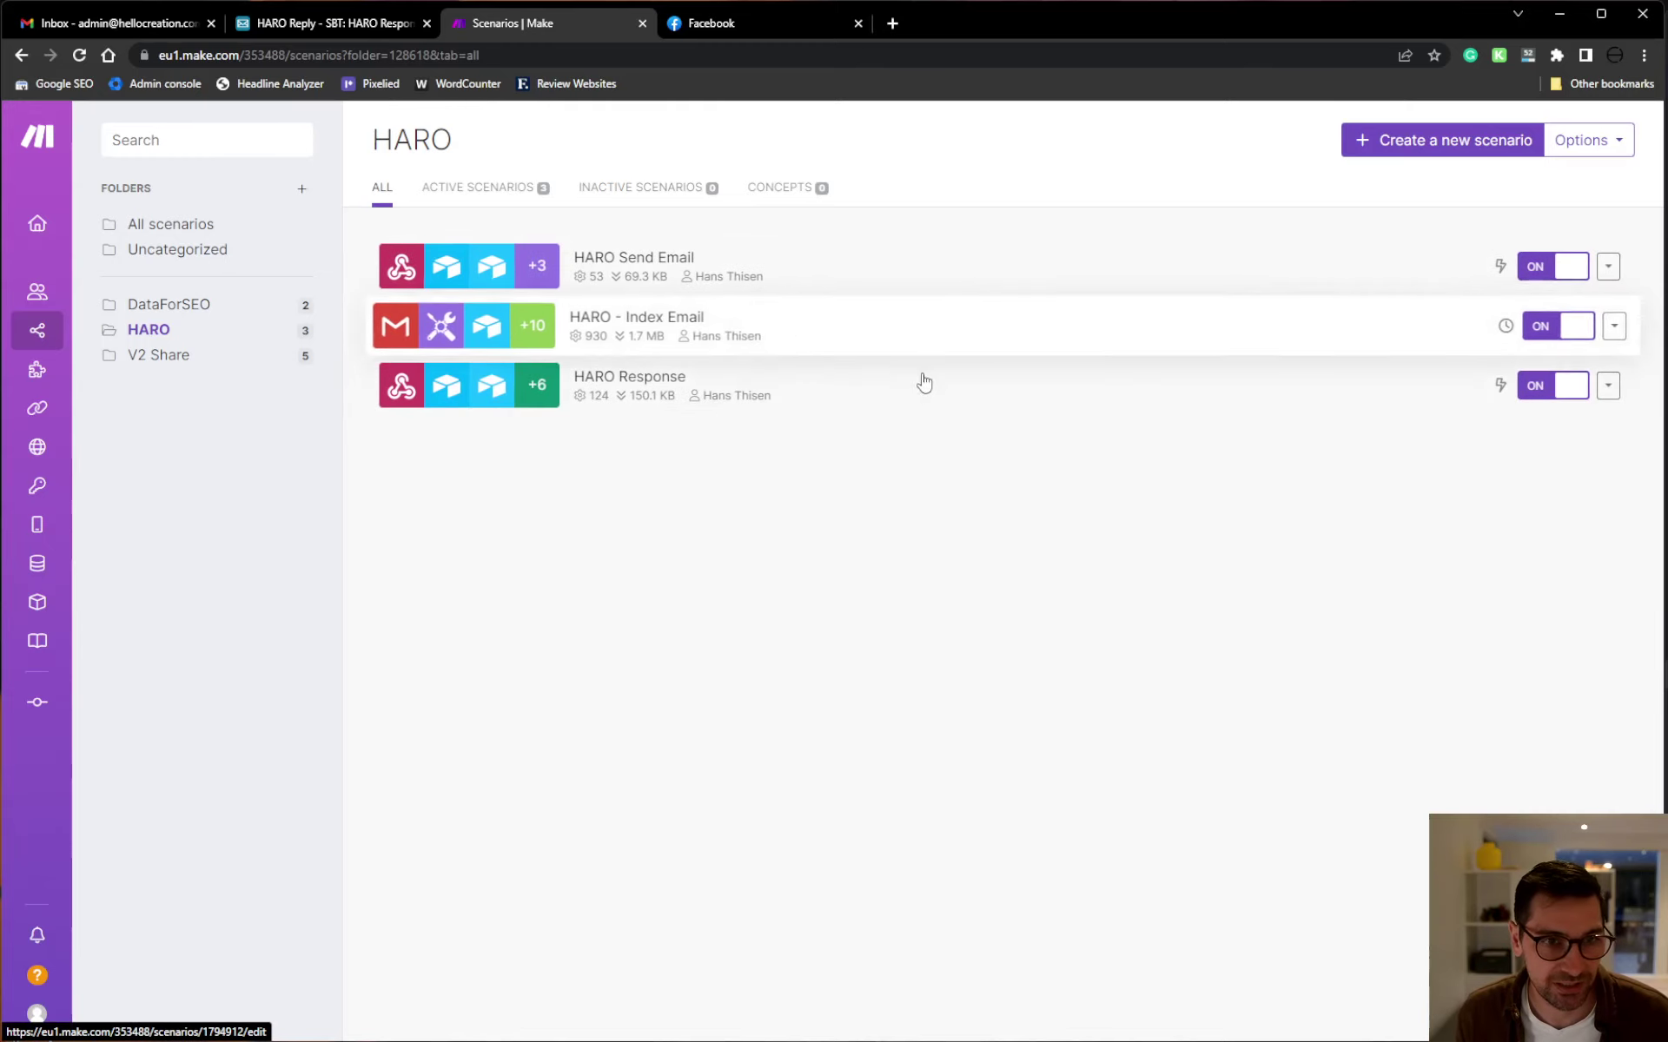
# Step: Open the HARO - Index Email scenario from Make's HARO folder list
pyautogui.click(347, 26)
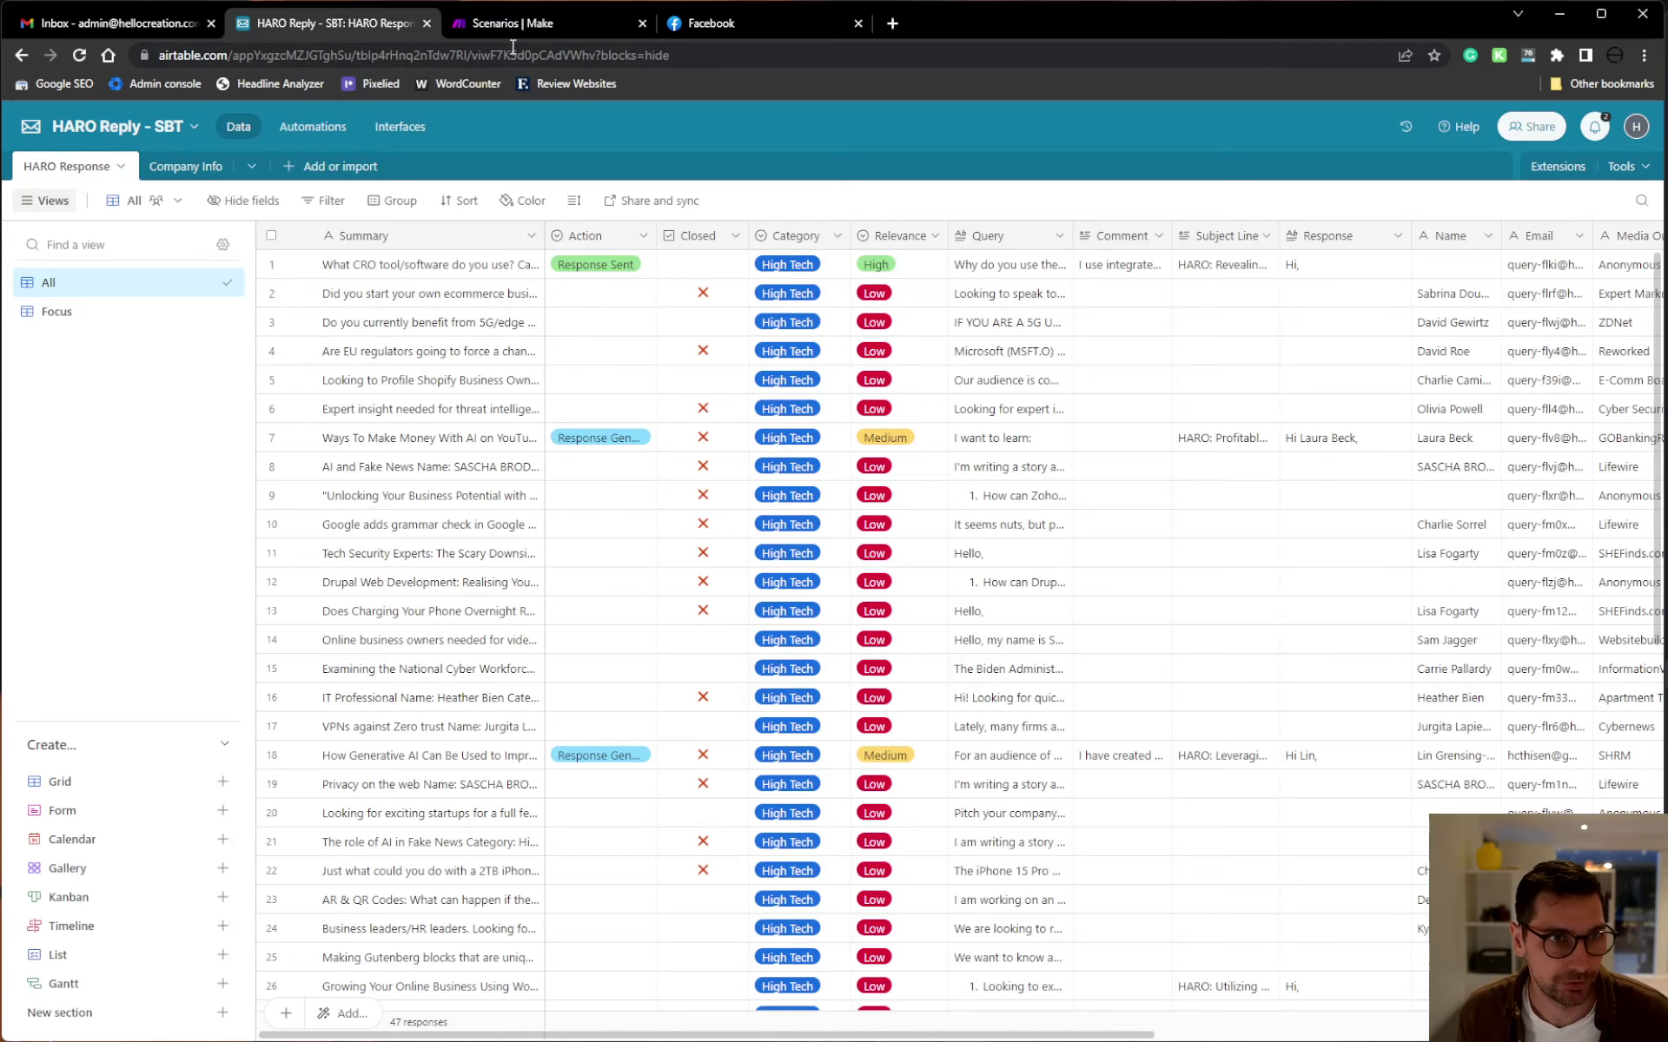
pyautogui.click(521, 22)
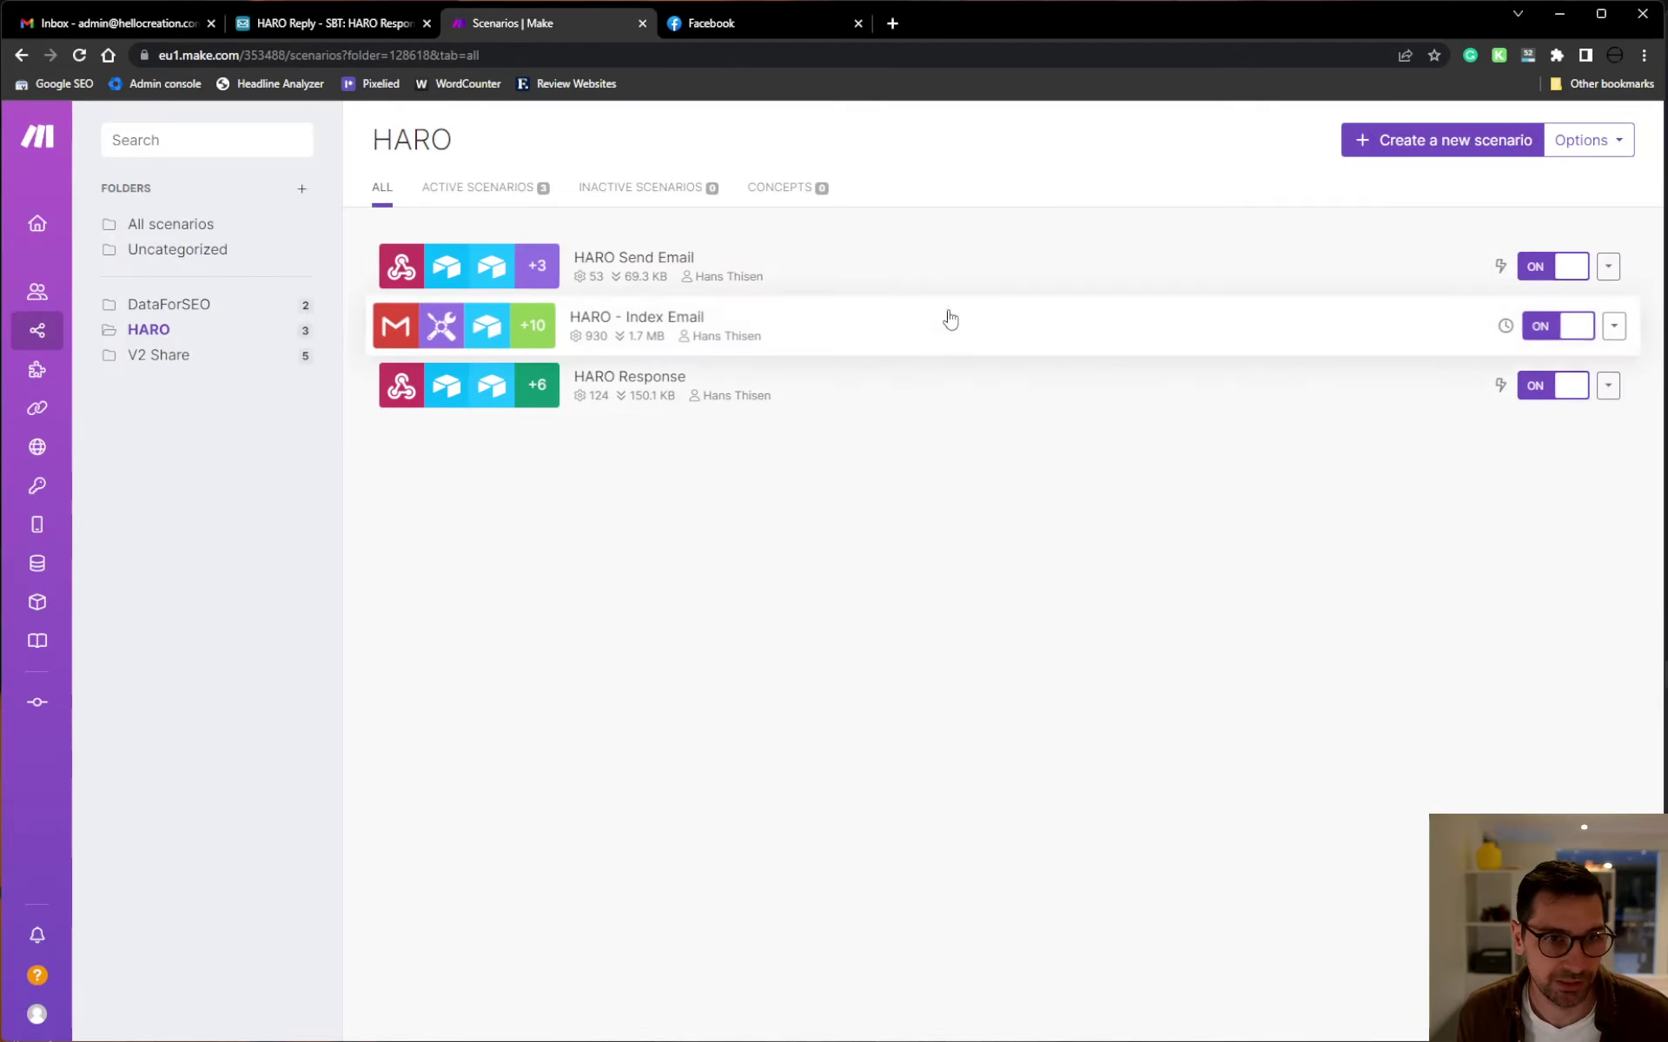
pyautogui.click(952, 336)
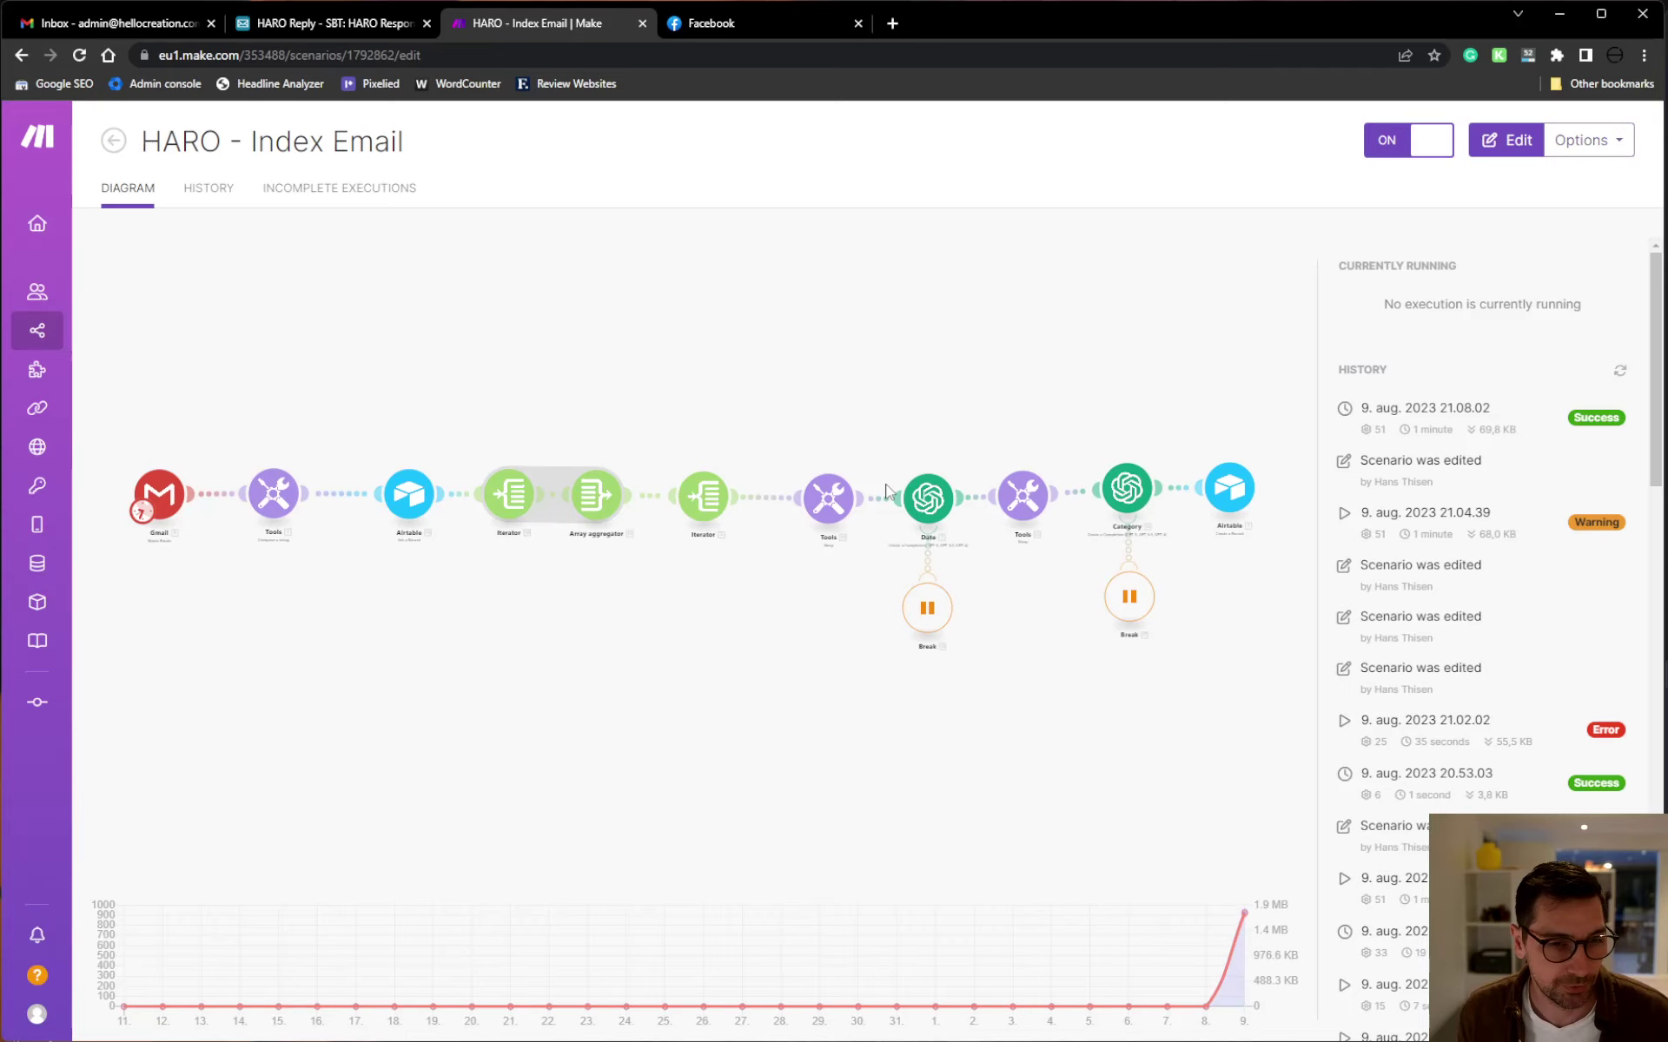
# Step: Start the Gmail trigger from the 09.08.2023 Afternoon Edition email, then run the scenario once
pyautogui.click(152, 497)
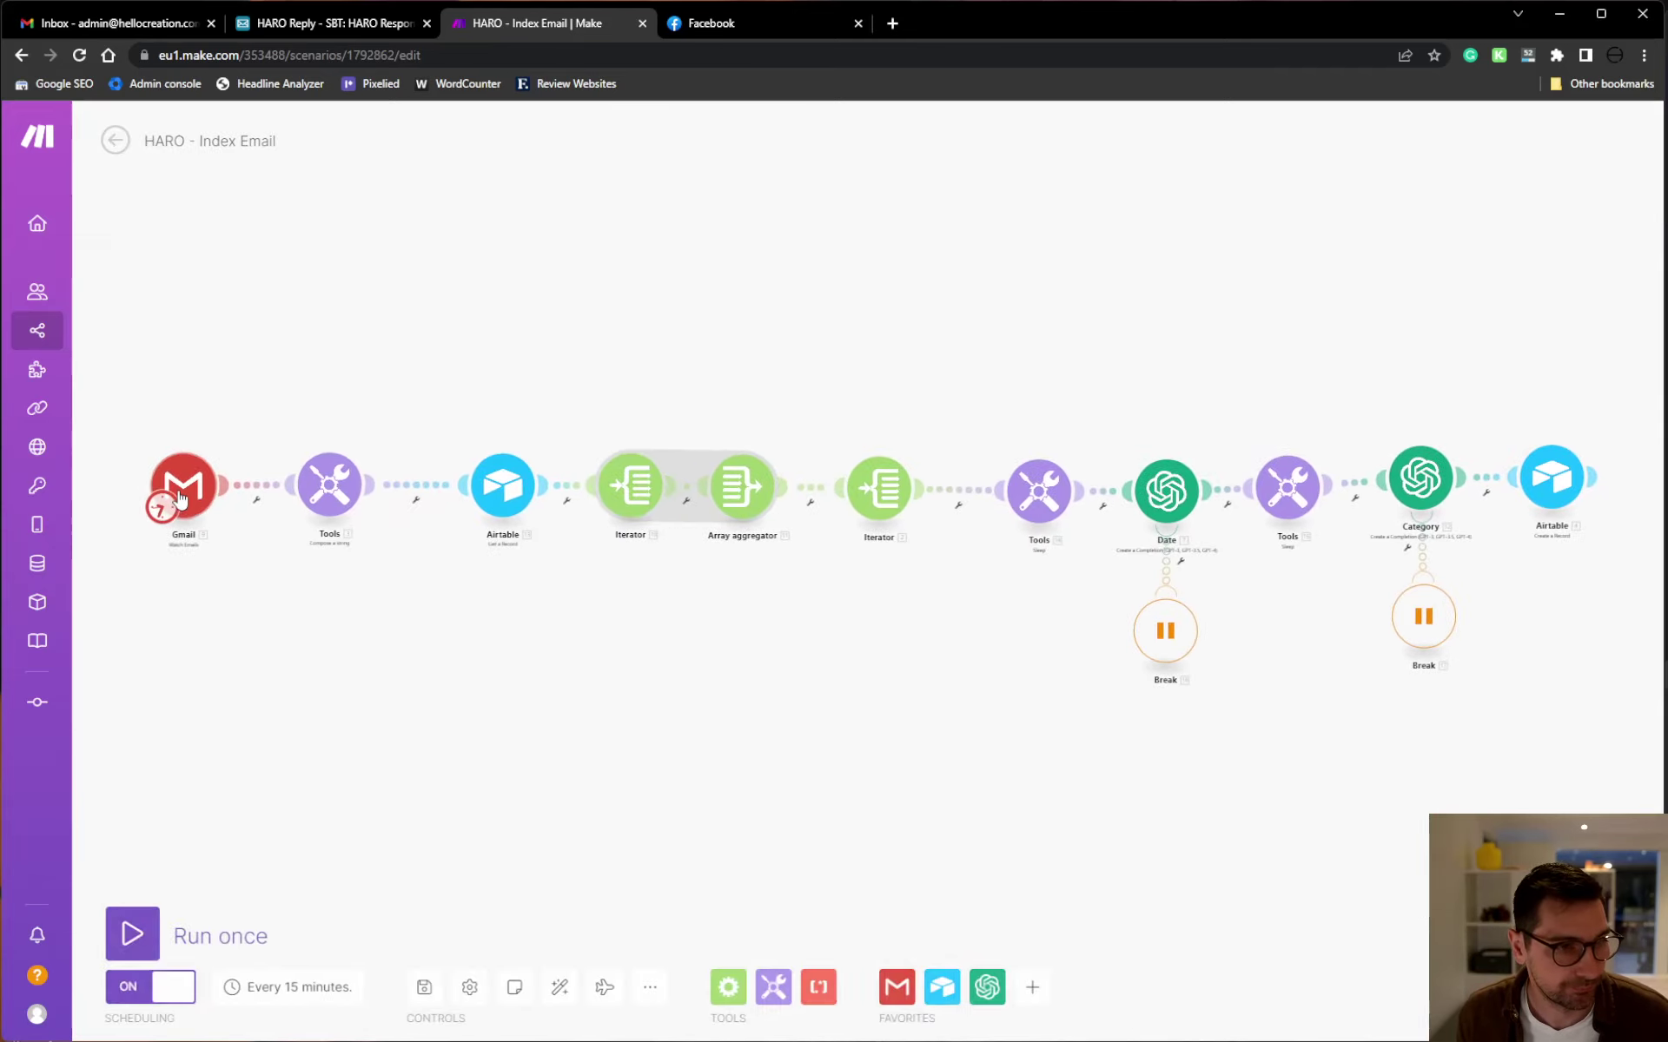
pyautogui.click(160, 670)
pyautogui.rightClick(192, 492)
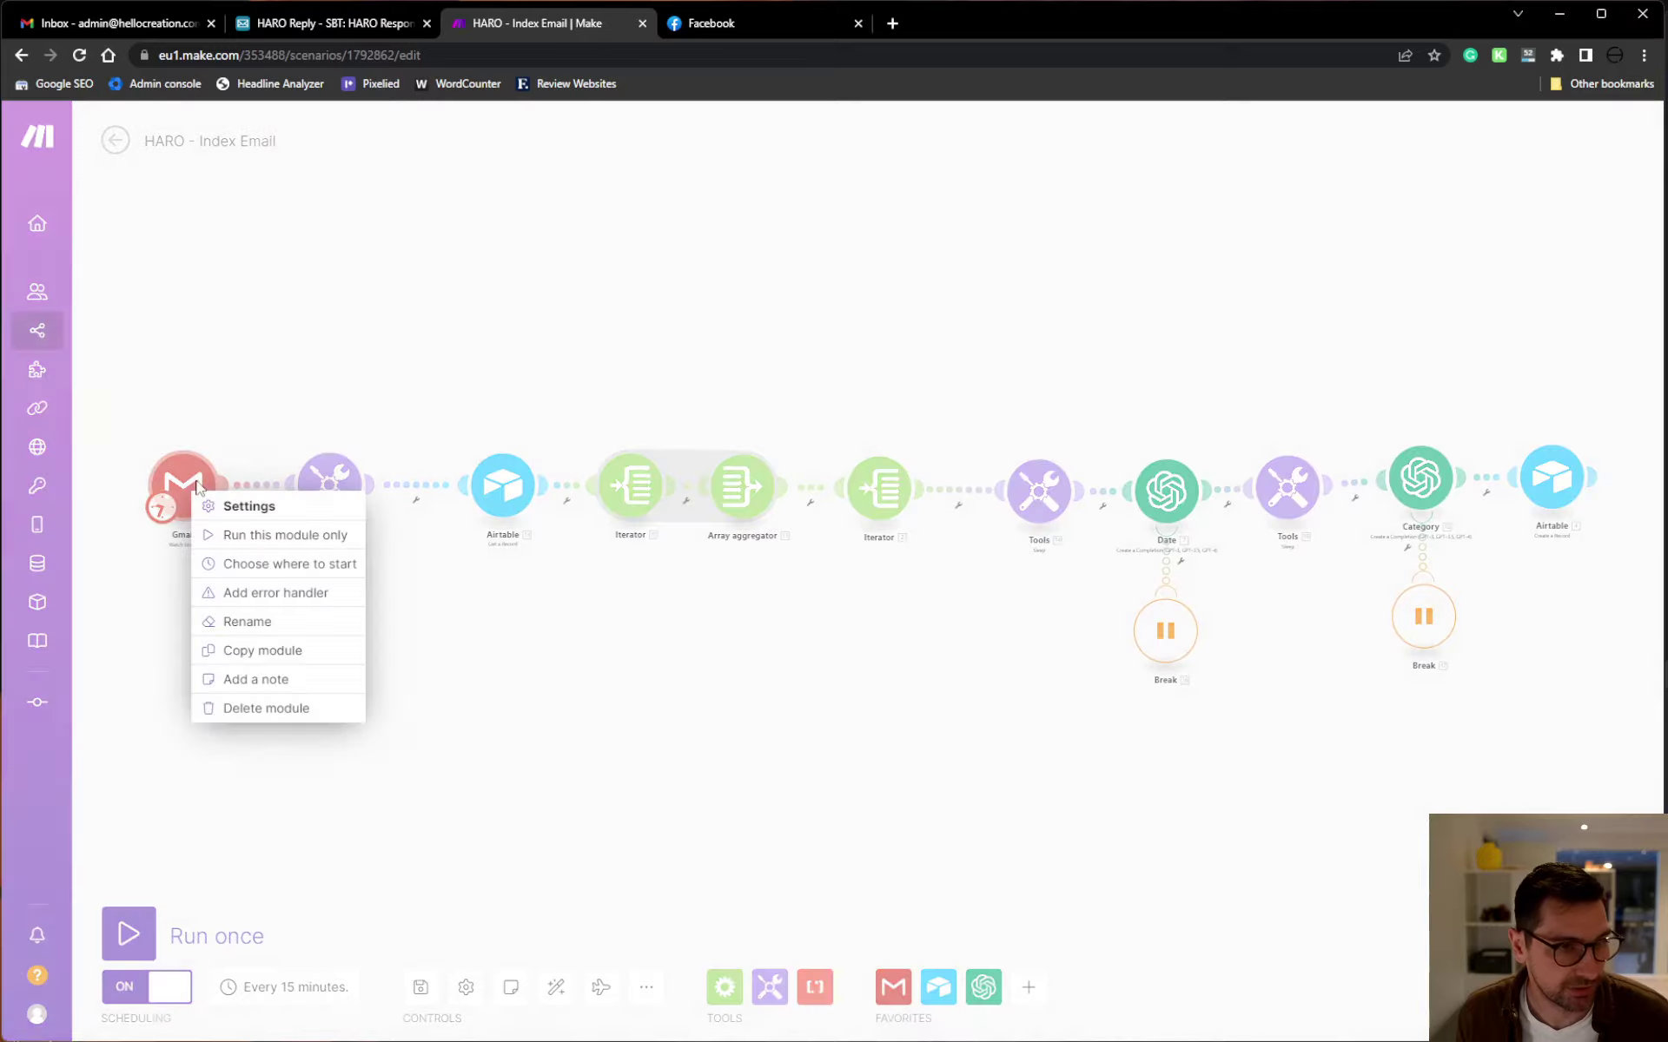
pyautogui.click(331, 566)
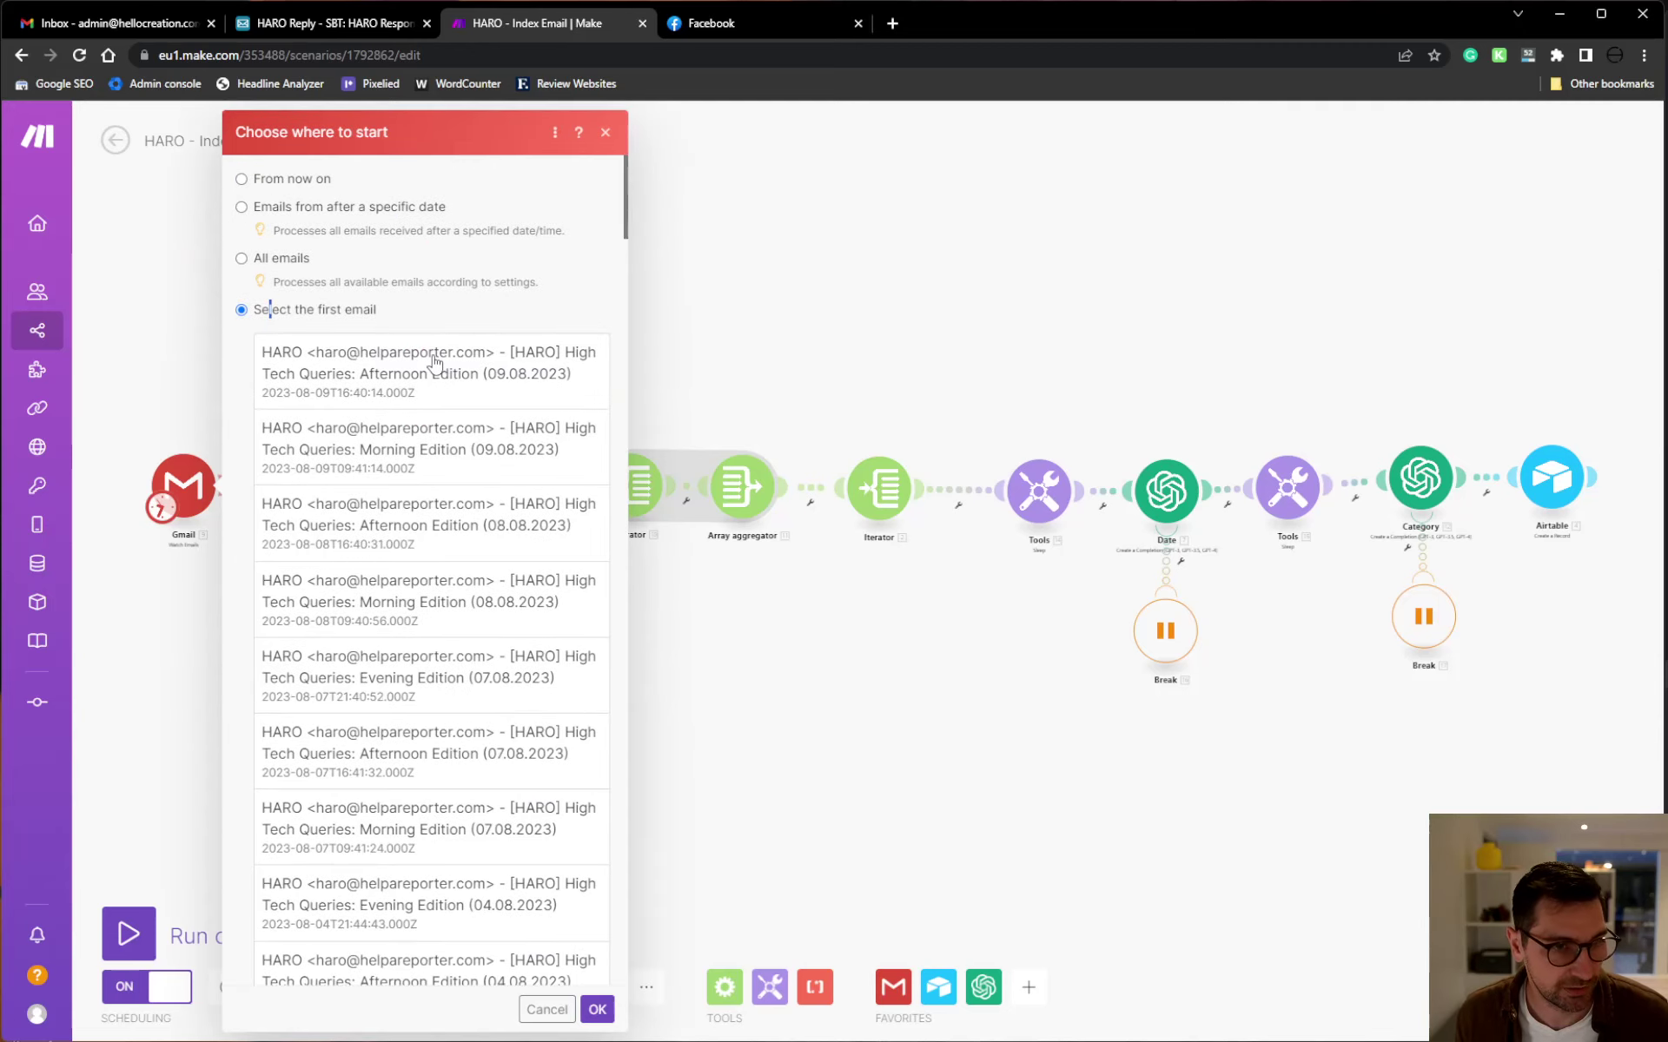
pyautogui.click(598, 1009)
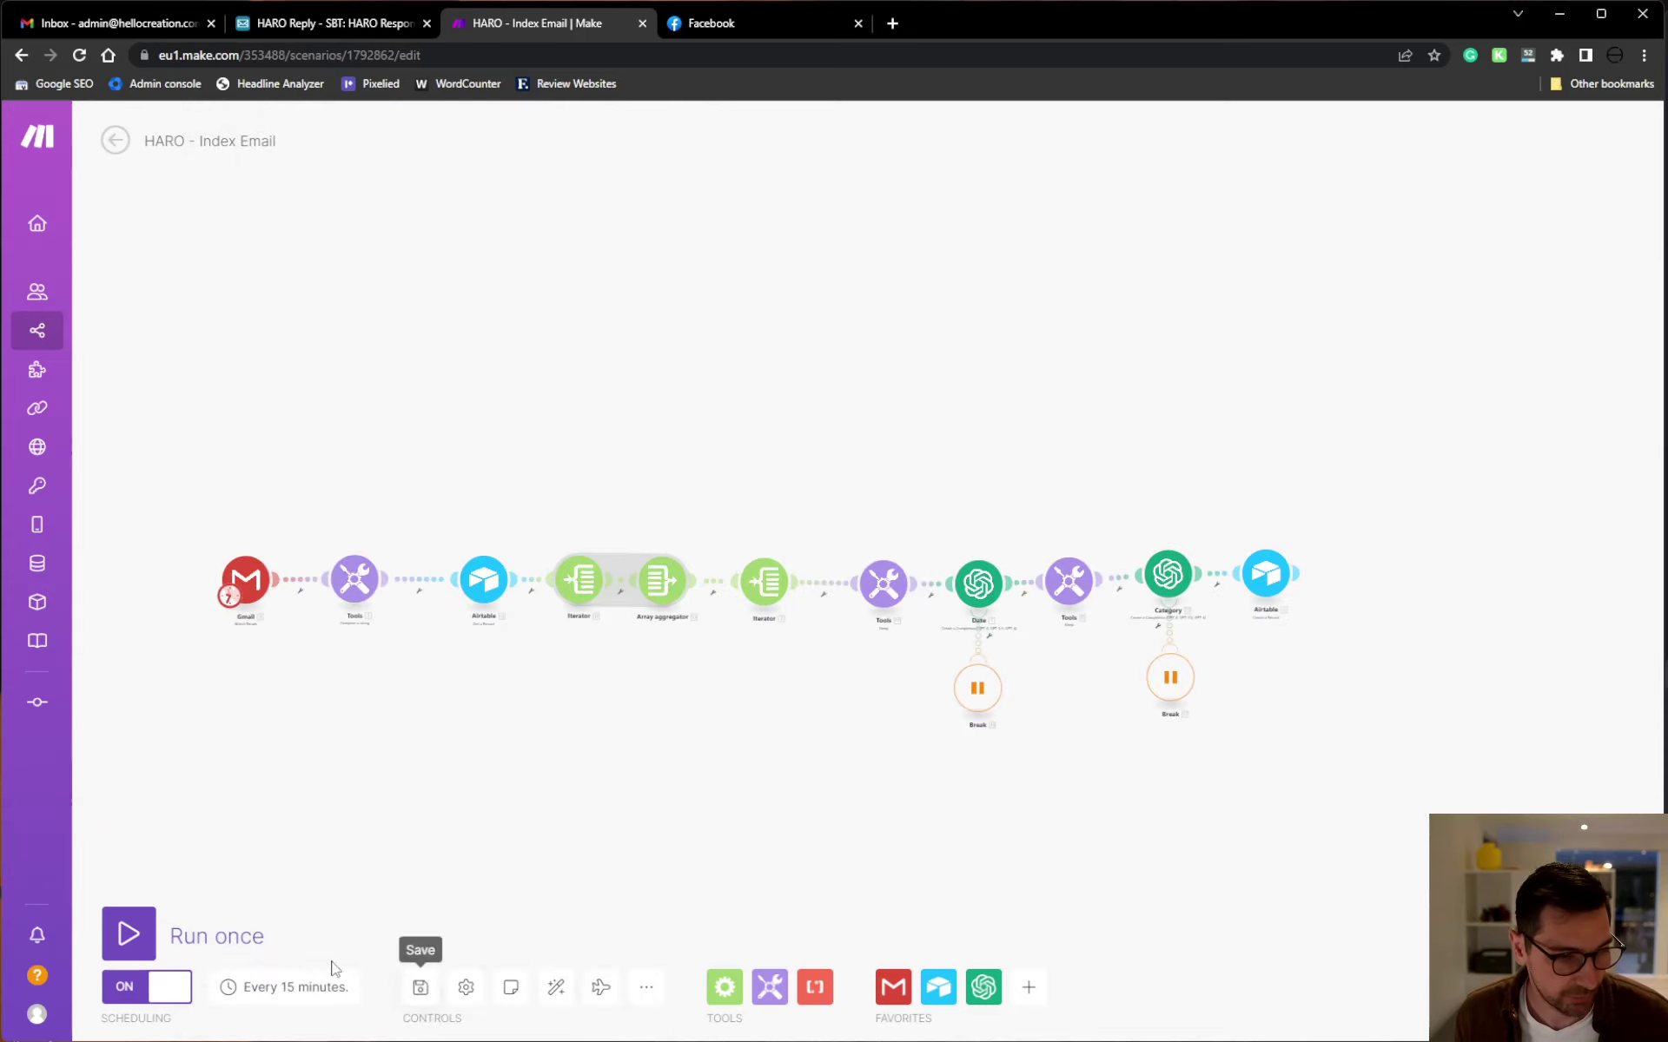
pyautogui.click(128, 934)
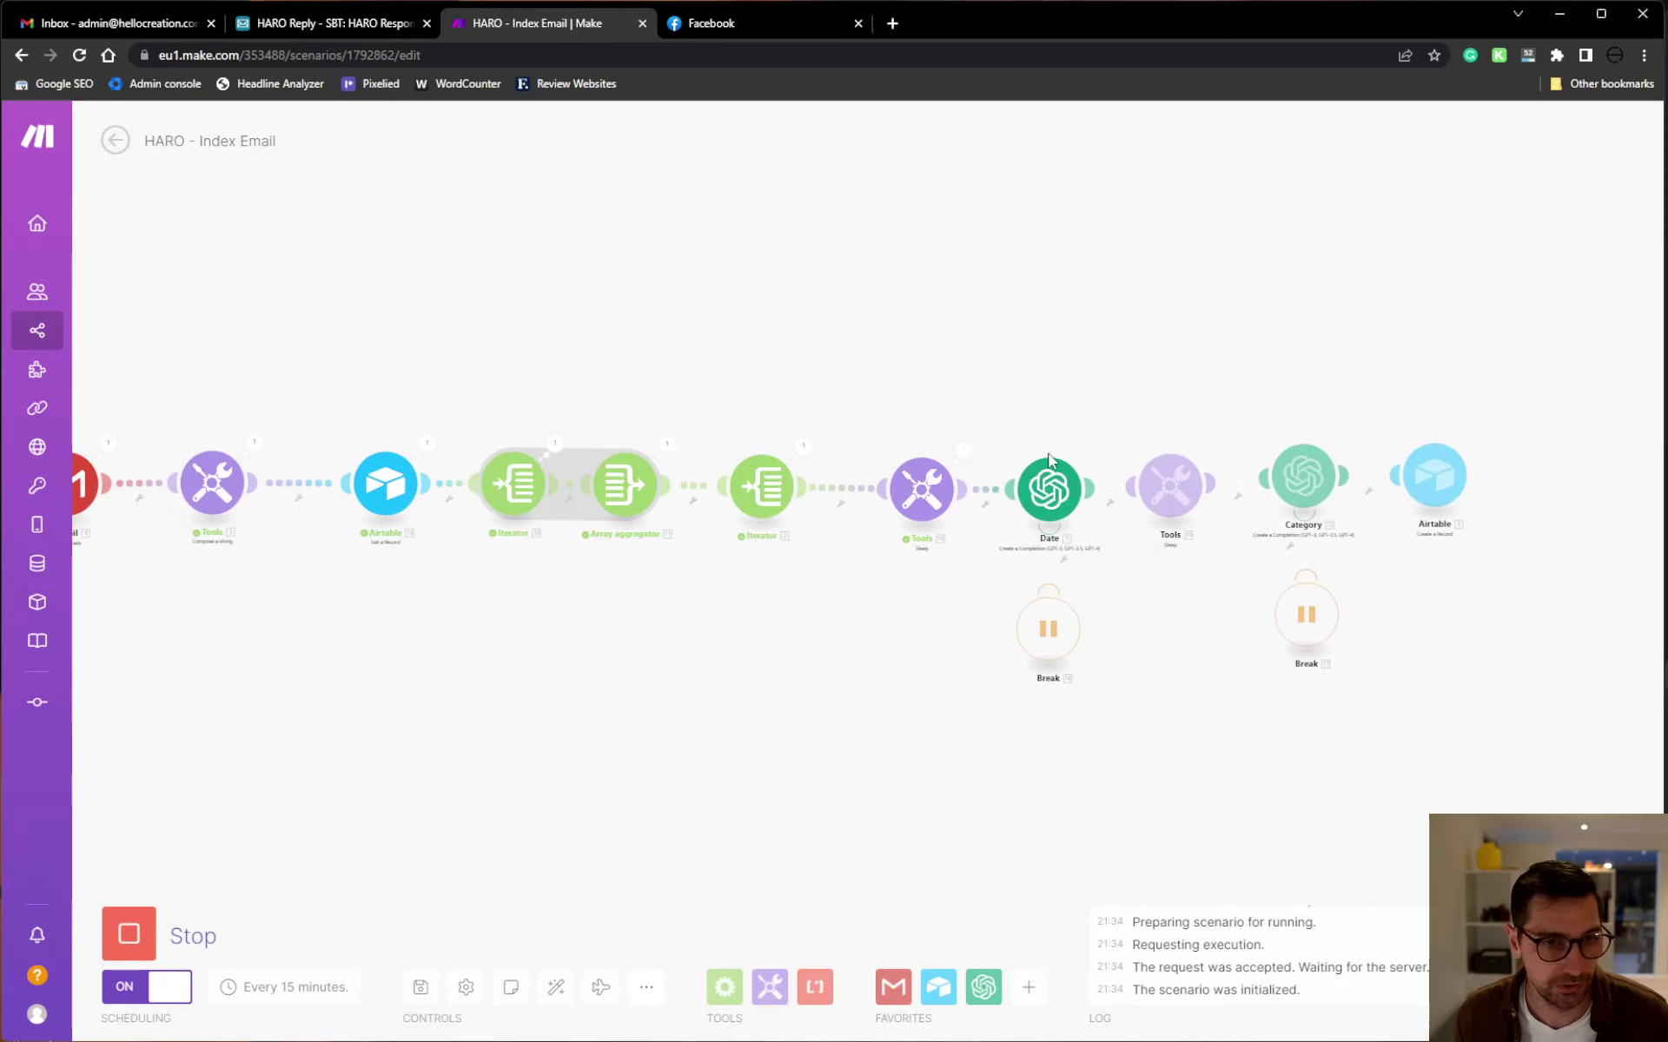
# Step: Scroll the HARO Reply grid to the newest rows, then return to the Index Email scenario
pyautogui.click(347, 23)
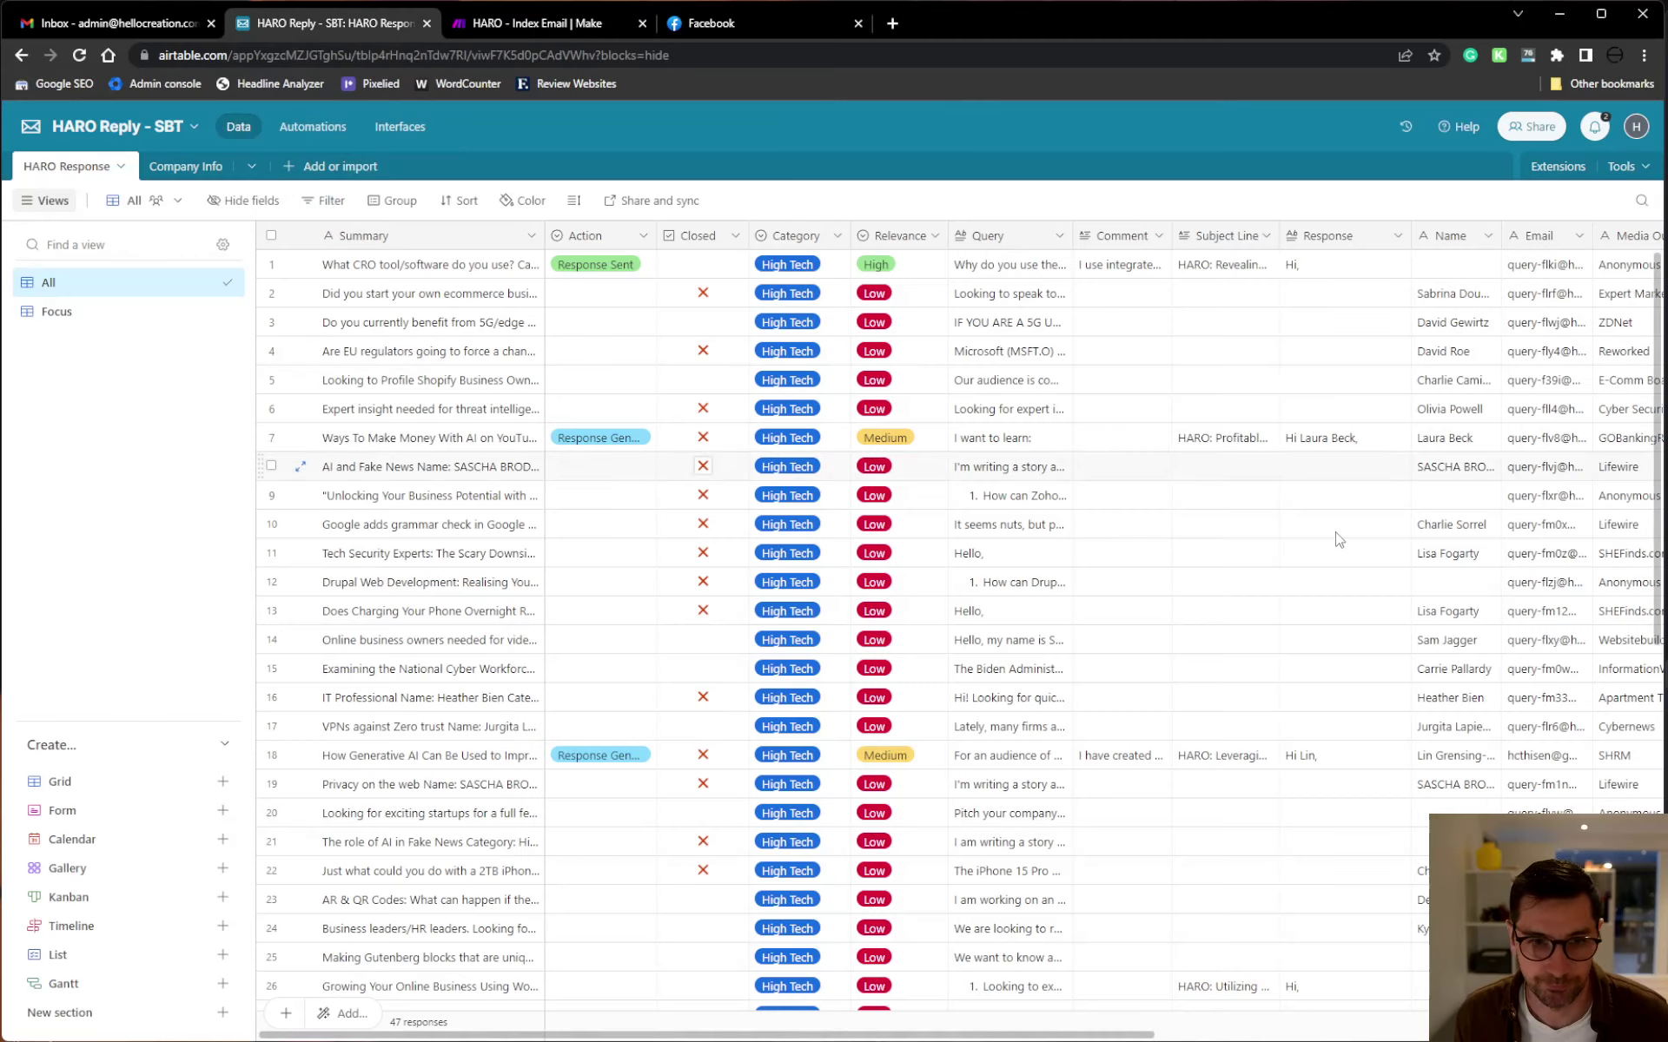
pyautogui.scroll(-8, 1164, 689)
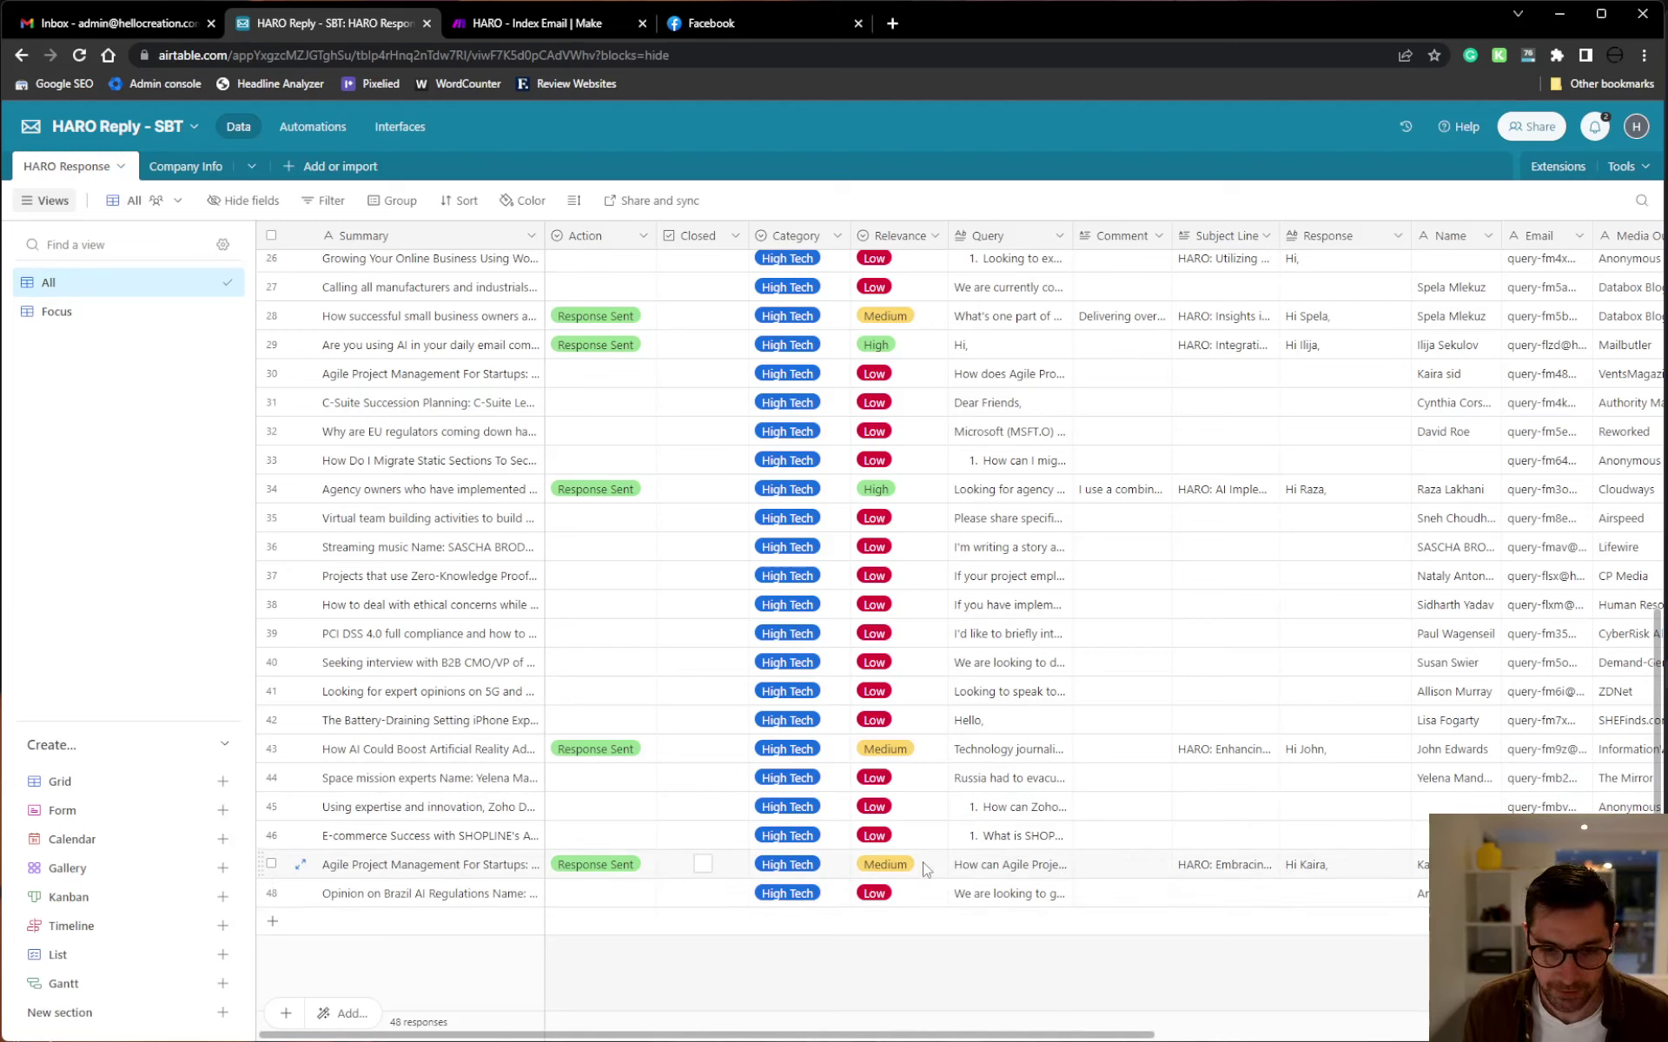
pyautogui.hotkey('ctrl', 'Tab')
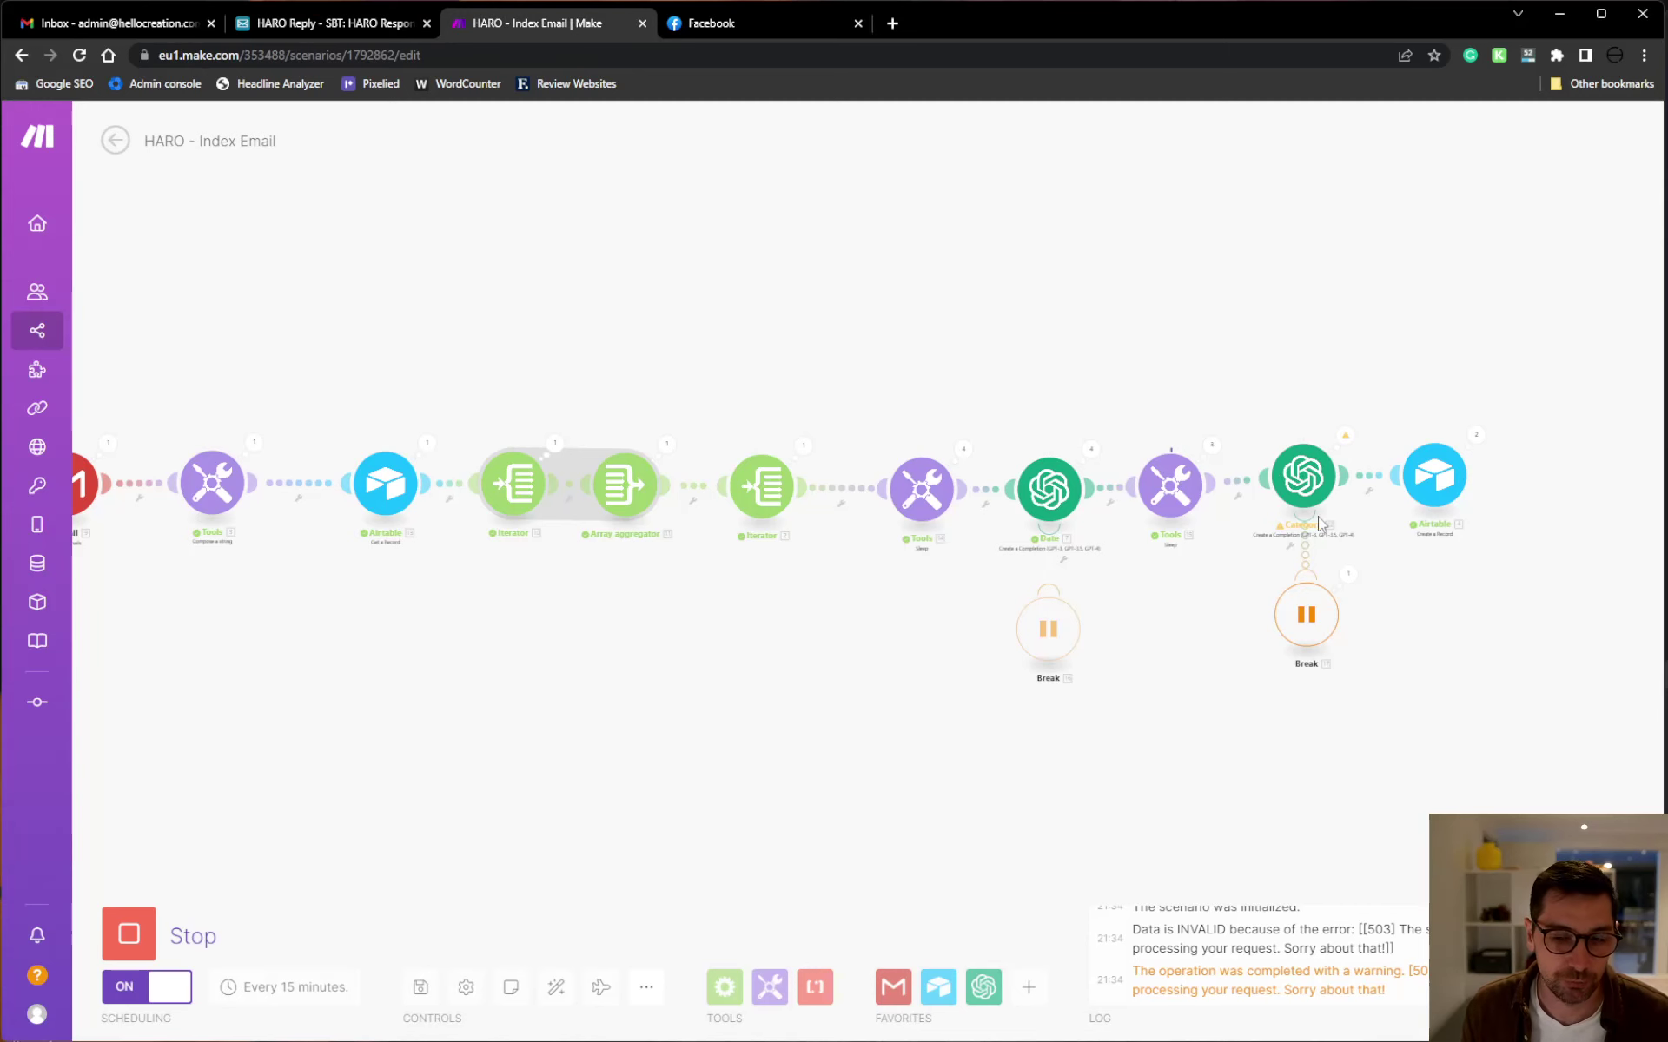
# Step: Switch to the HARO Reply base to see rows 49 and 50
pyautogui.click(280, 26)
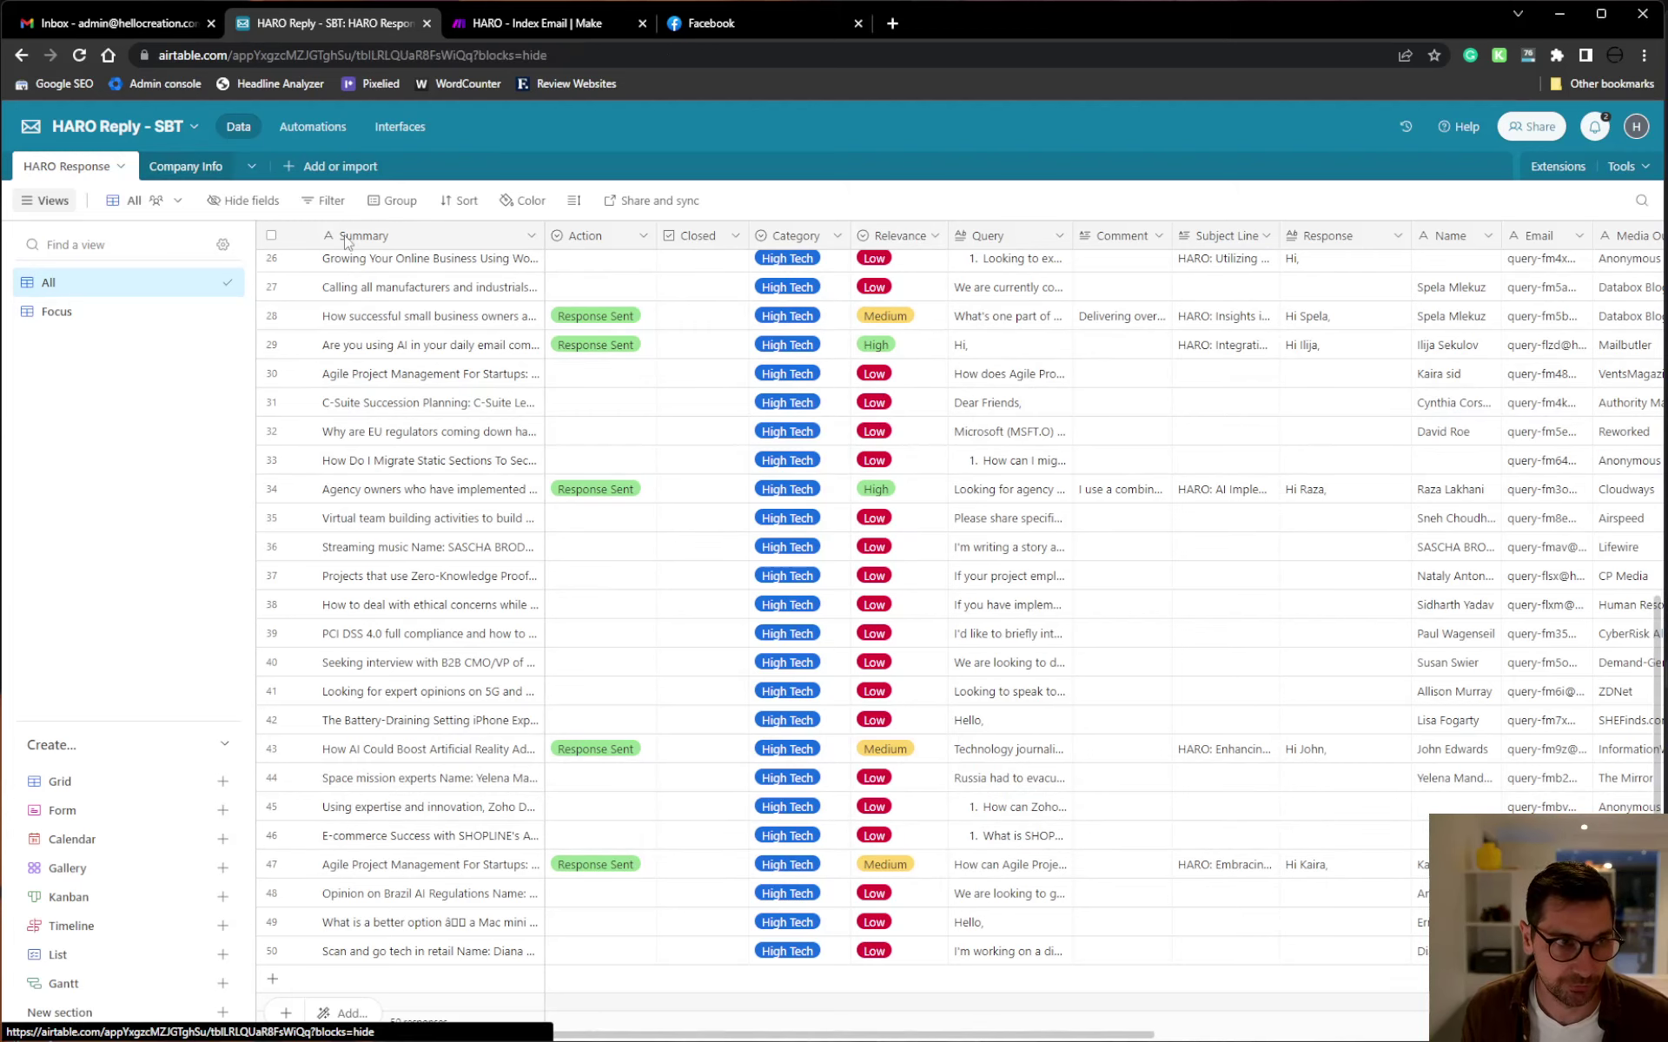
pyautogui.click(191, 166)
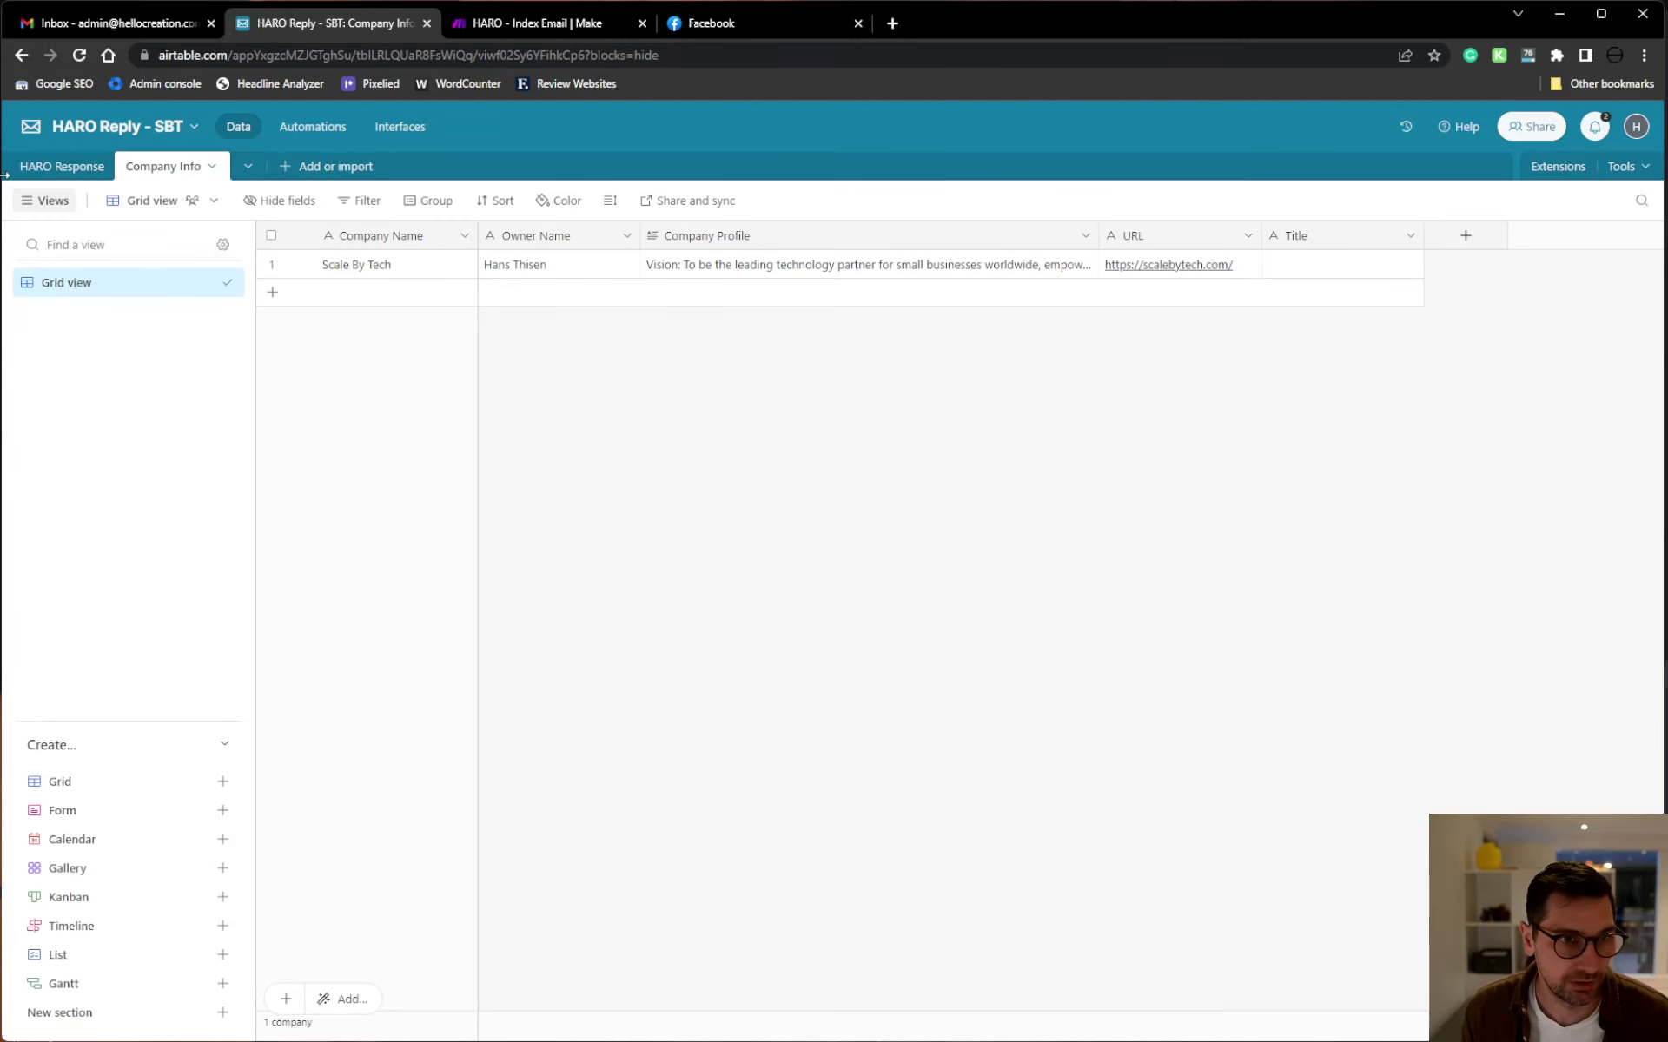
pyautogui.click(80, 168)
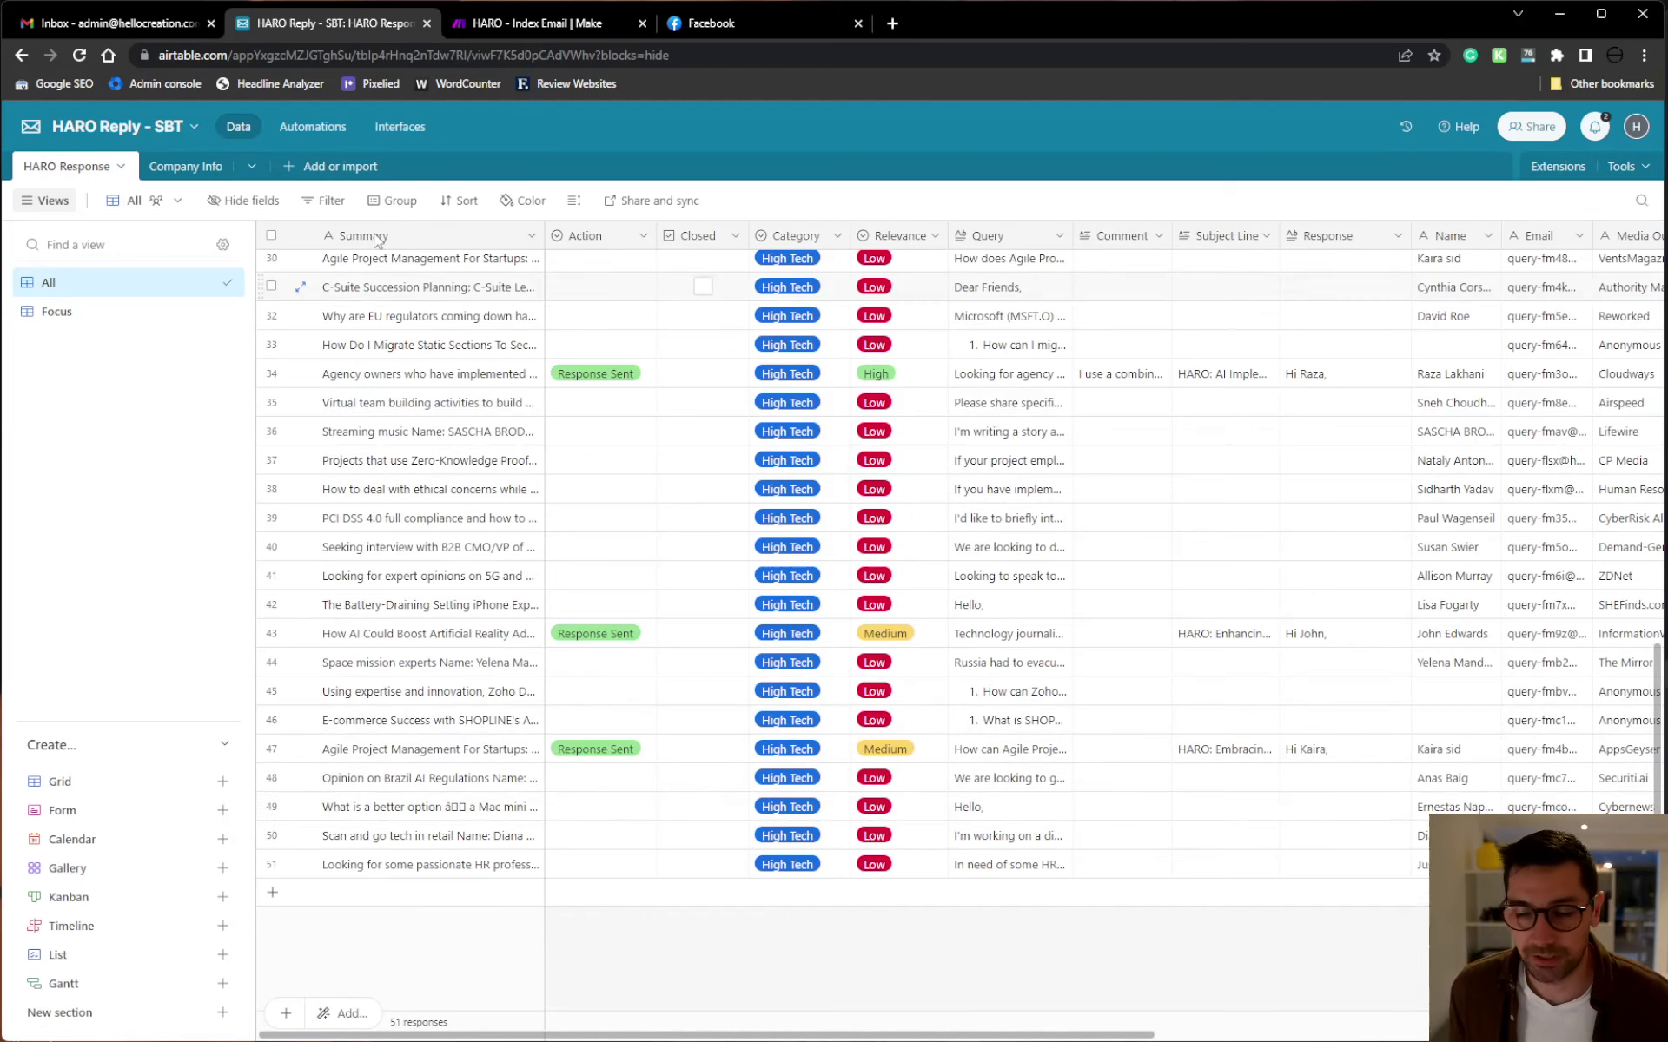
pyautogui.click(93, 311)
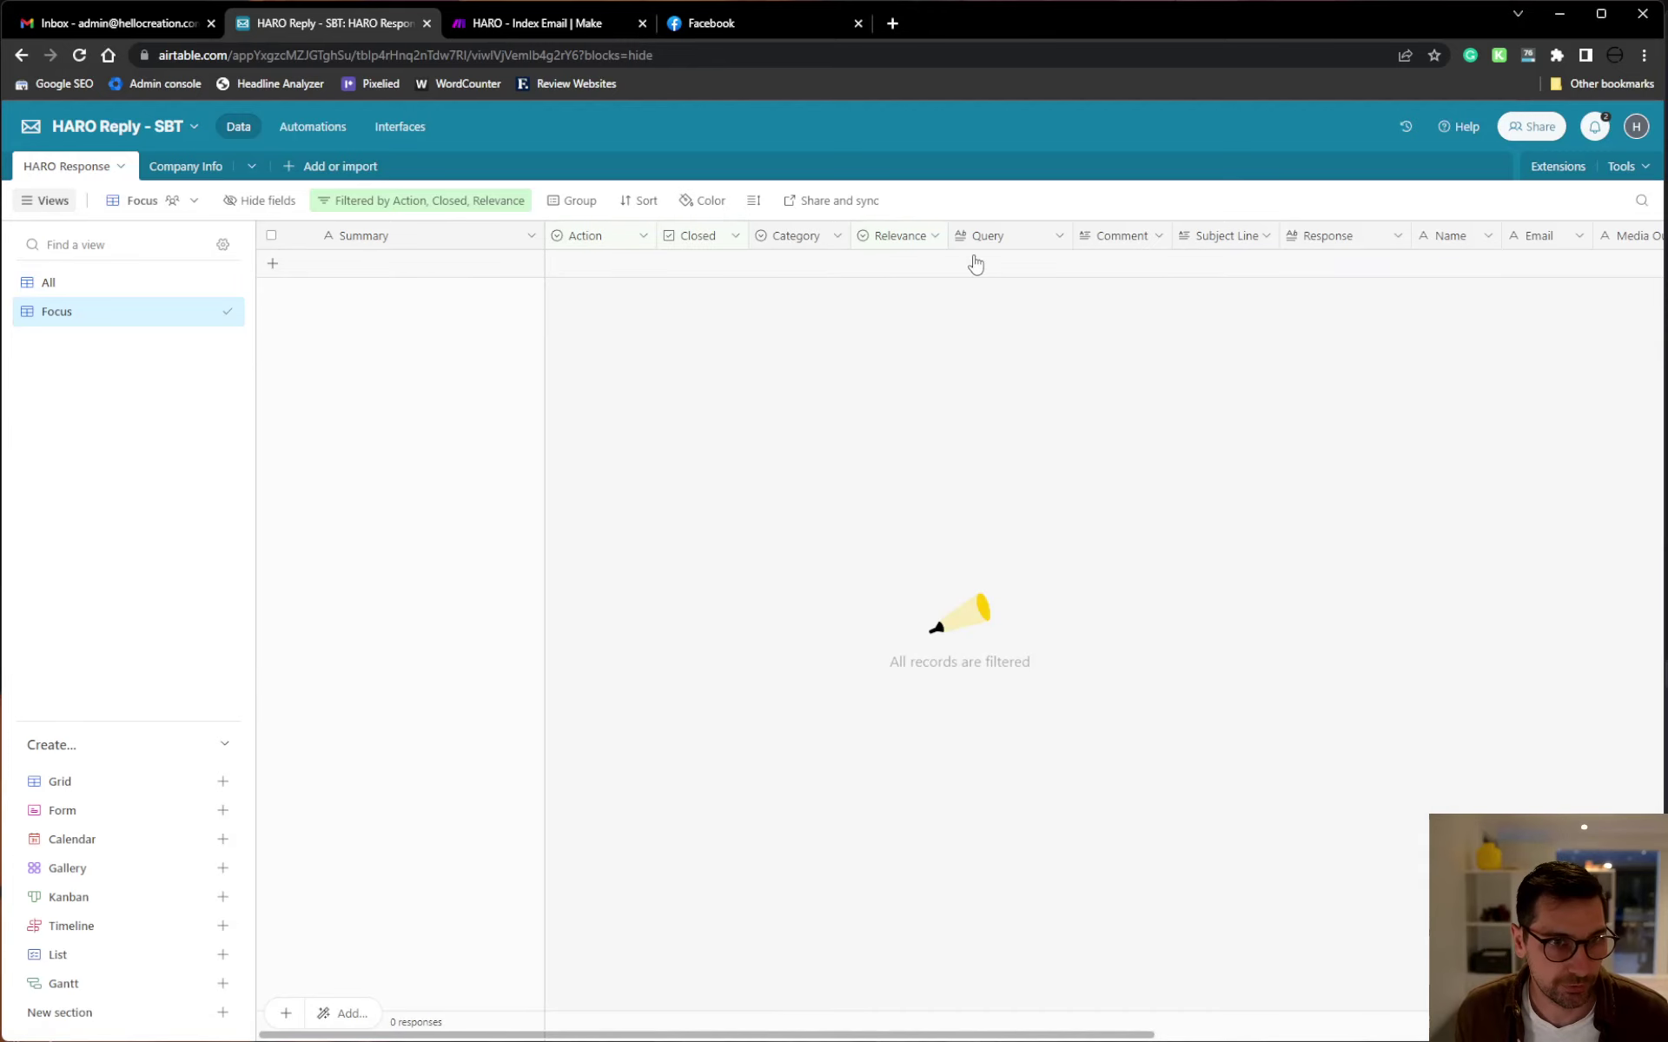
pyautogui.click(49, 283)
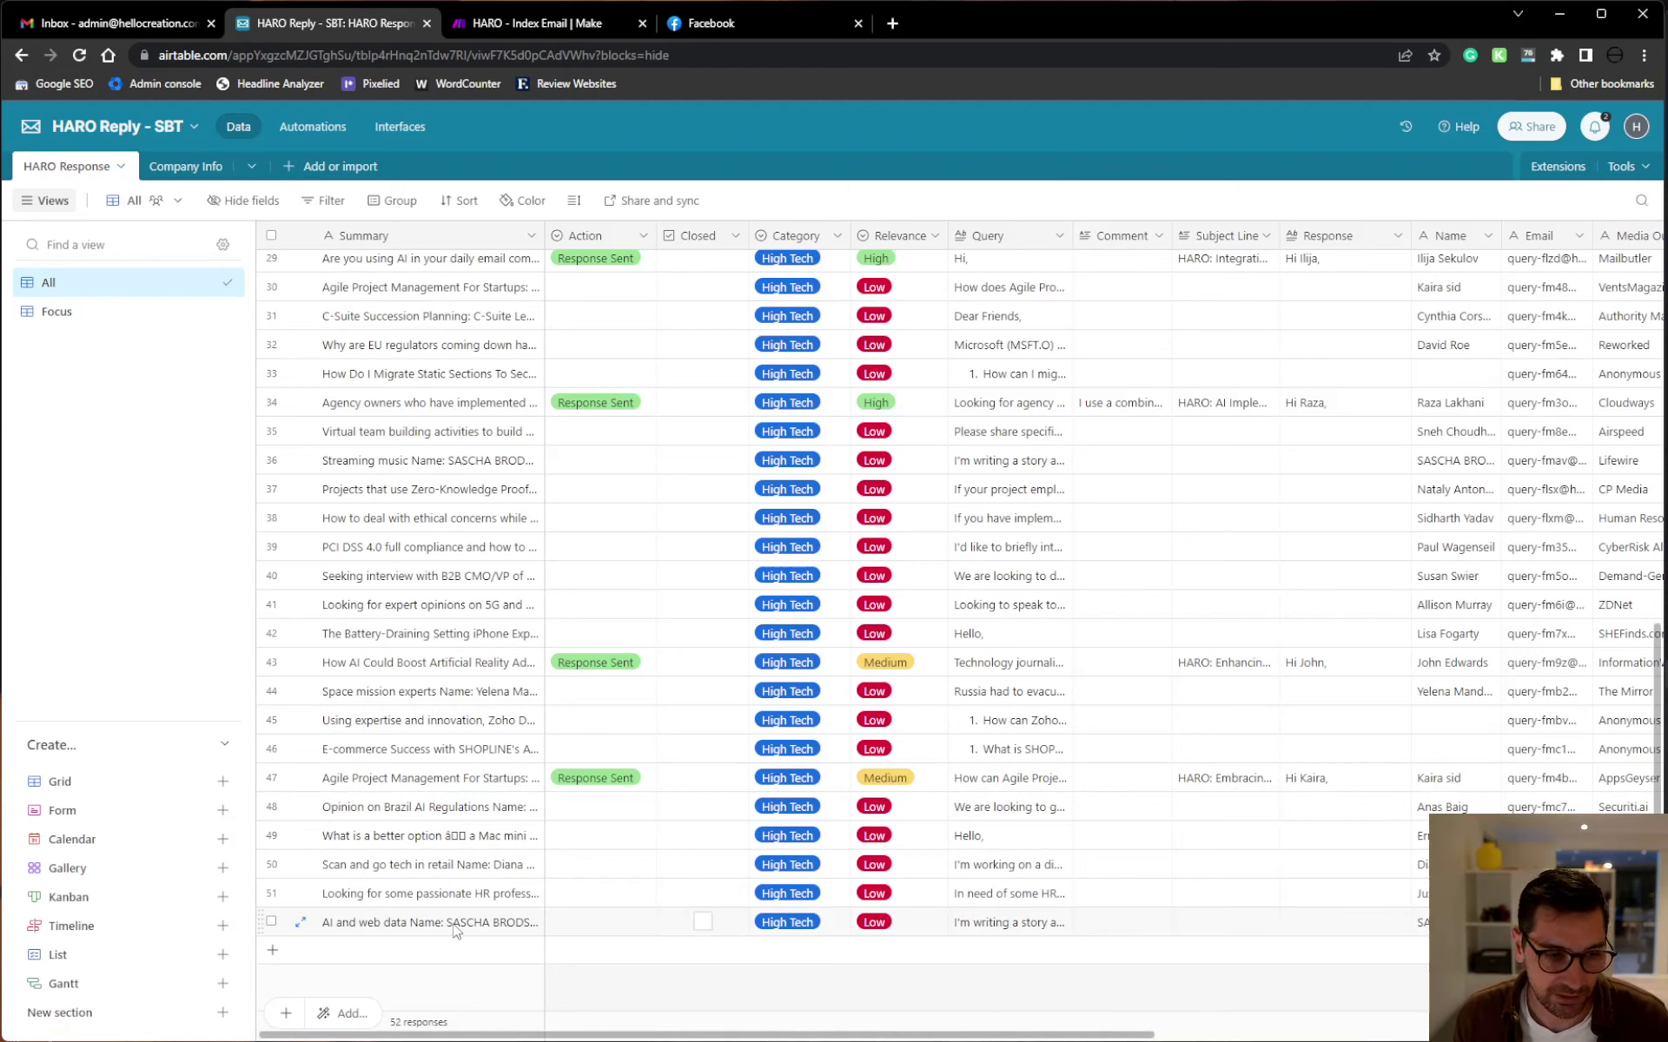
# Step: Open row 52's Action options without choosing one, then go back to the HARO scenarios folder
pyautogui.click(1097, 922)
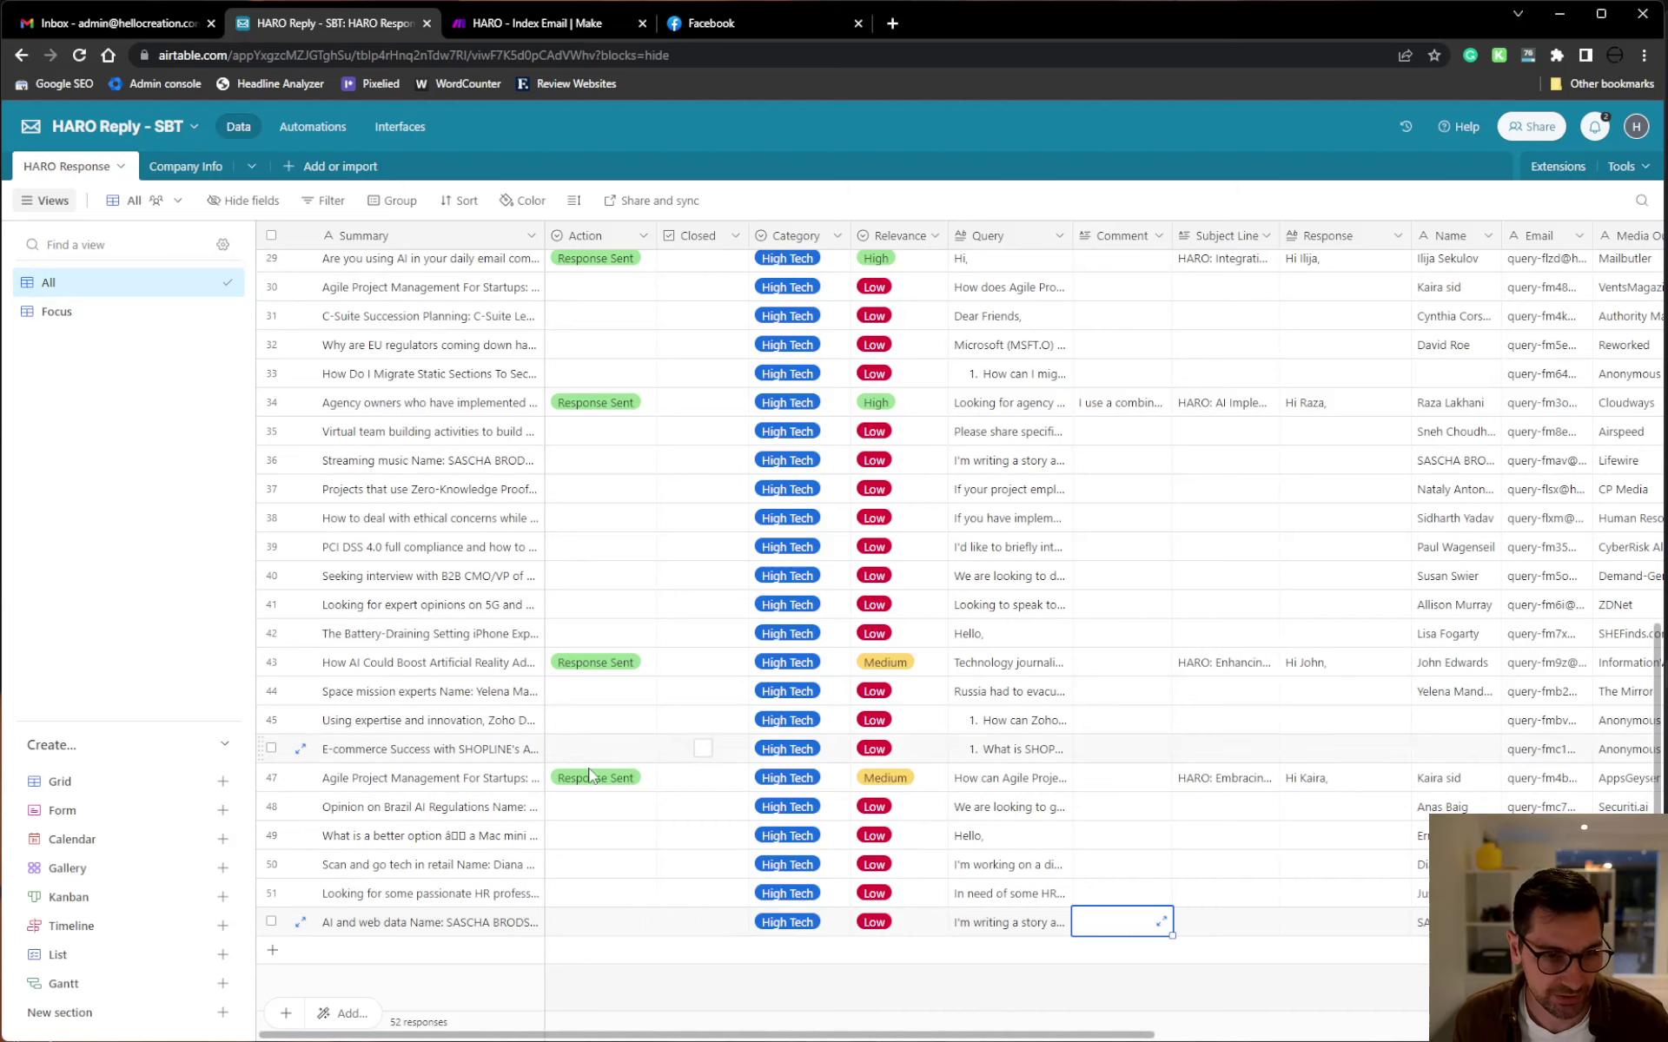
pyautogui.click(608, 926)
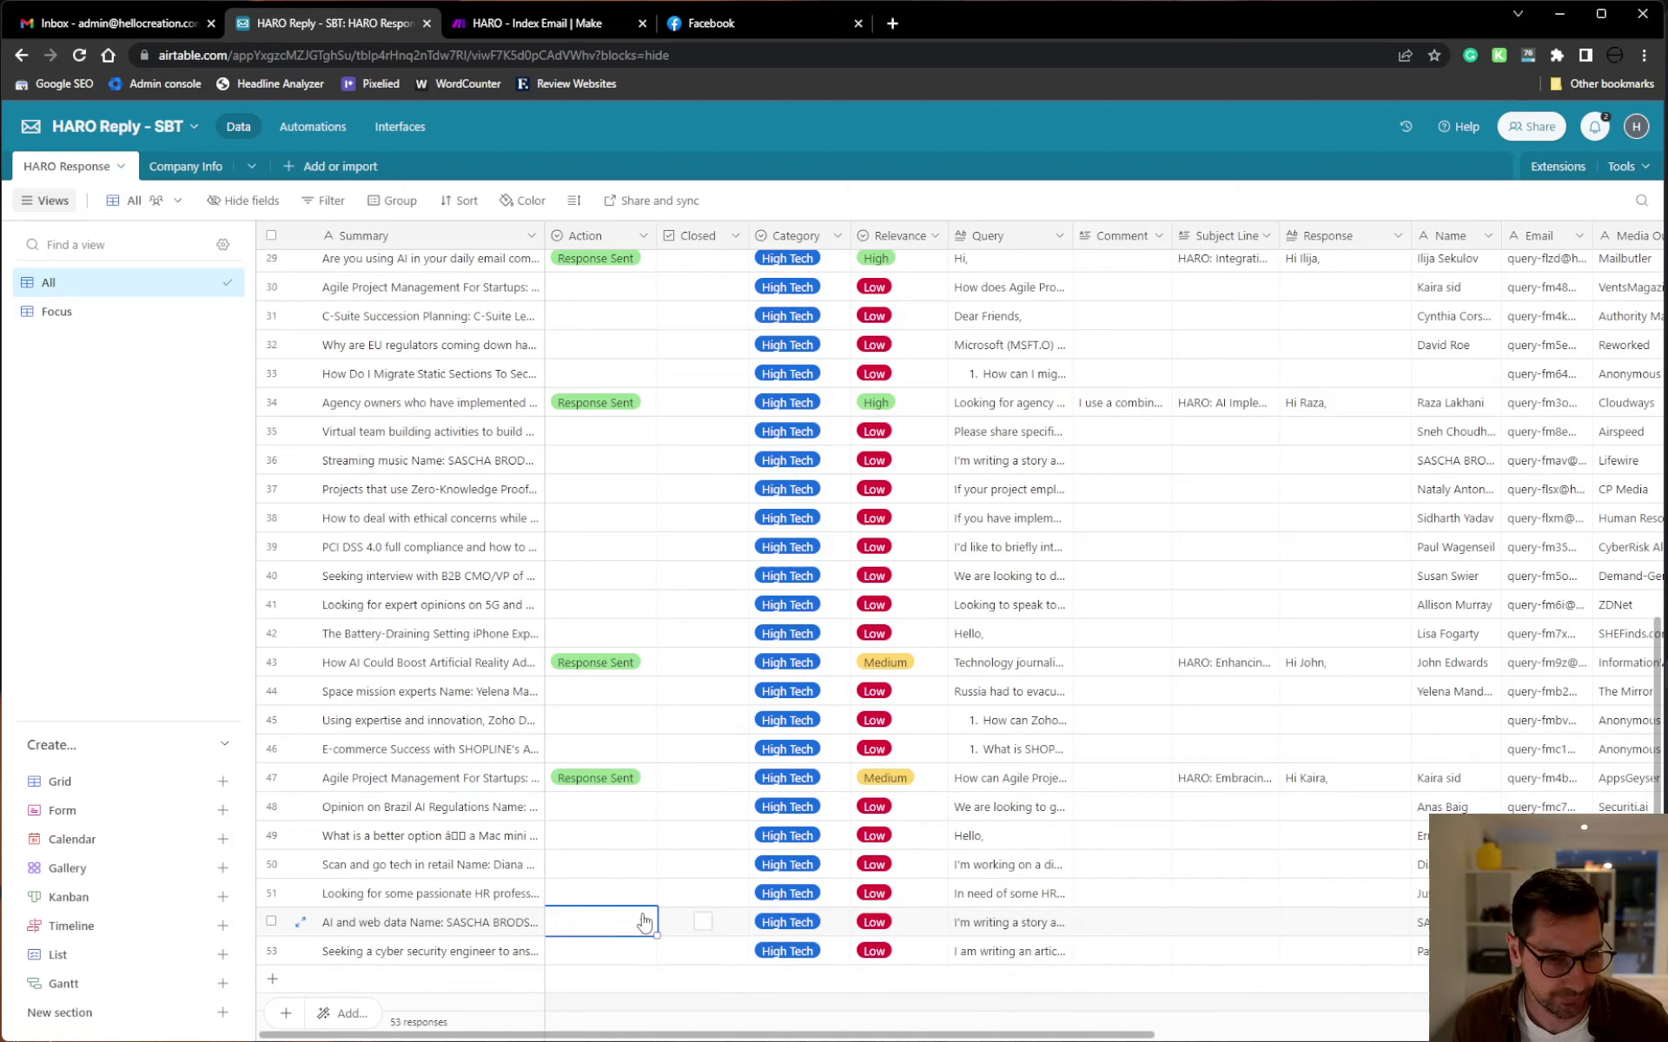
pyautogui.click(643, 921)
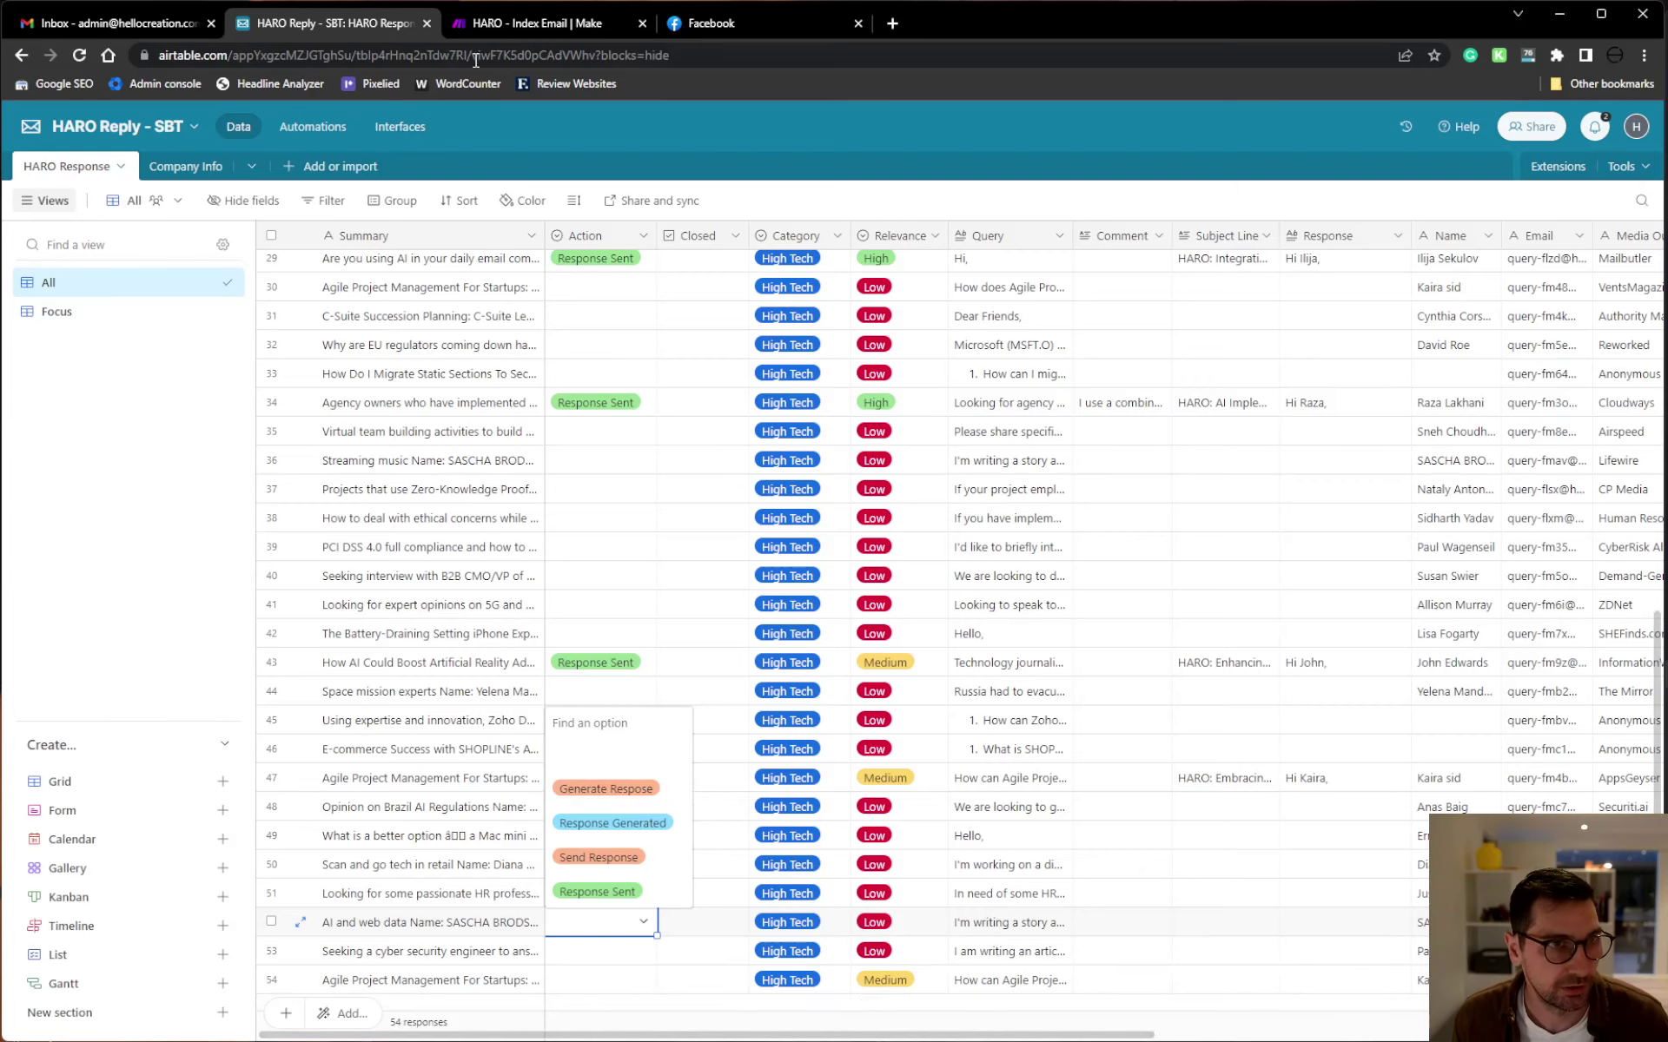
pyautogui.click(521, 24)
pyautogui.click(115, 140)
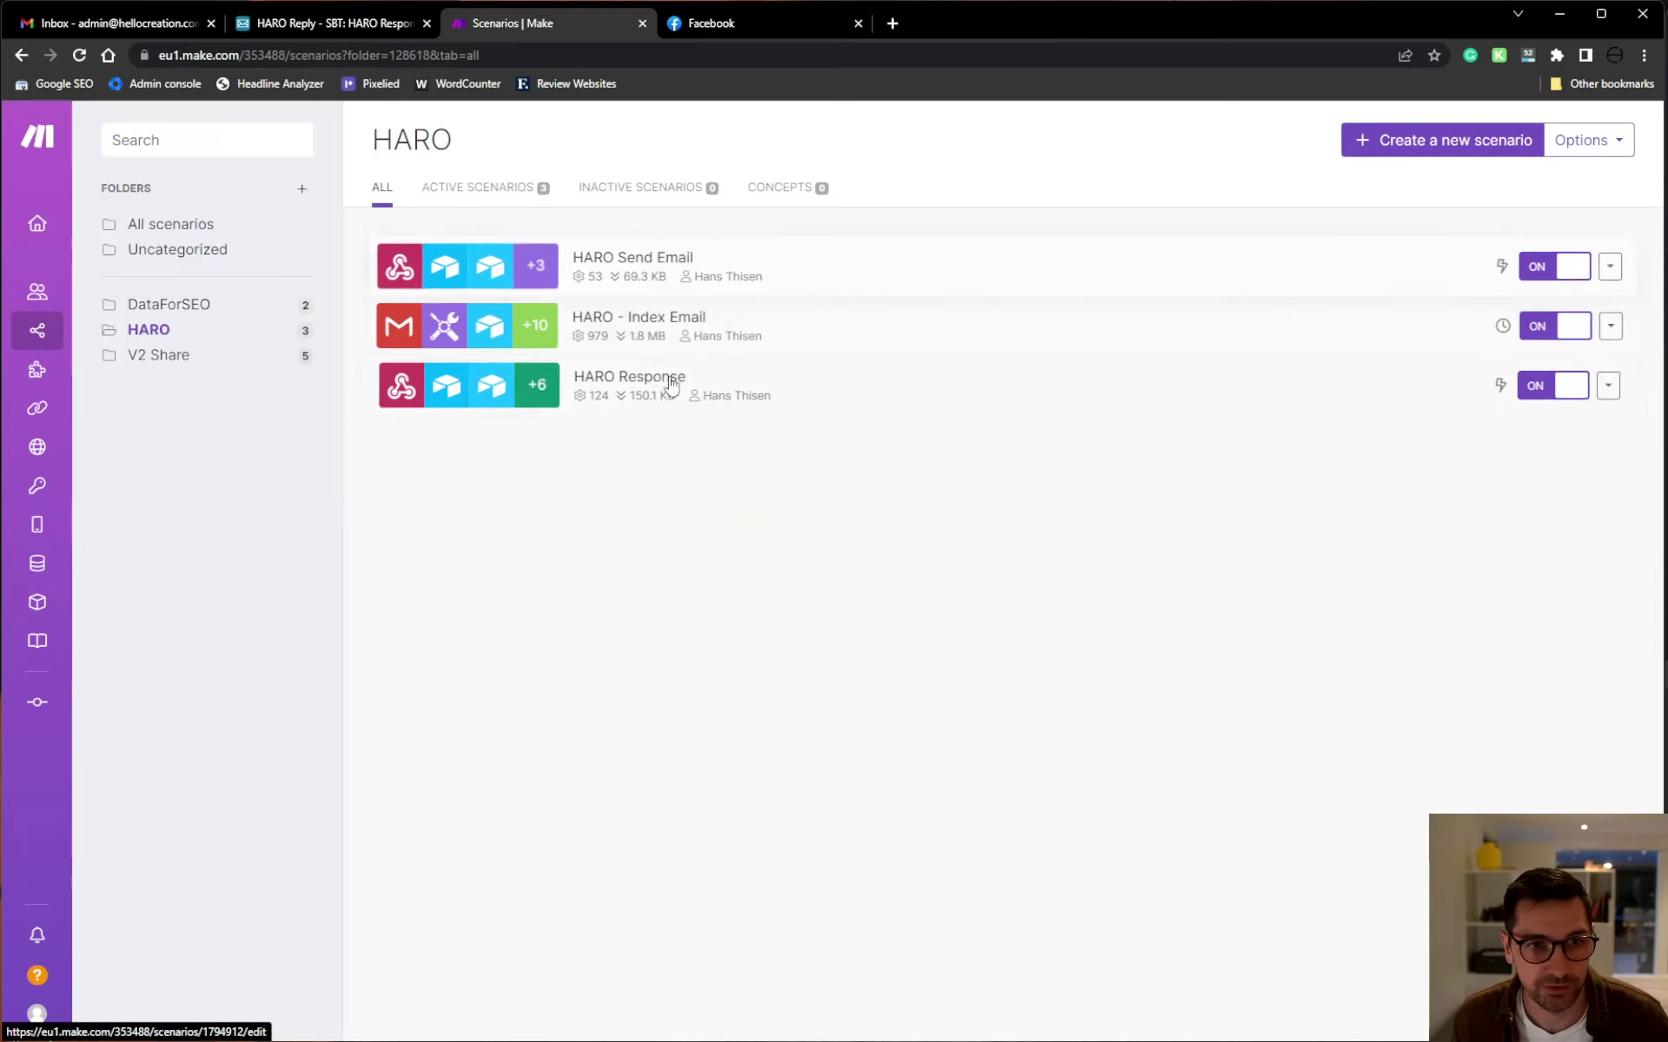
# Step: Open the HARO Response scenario, then view the HARO Reply table's 54 responses
pyautogui.click(811, 393)
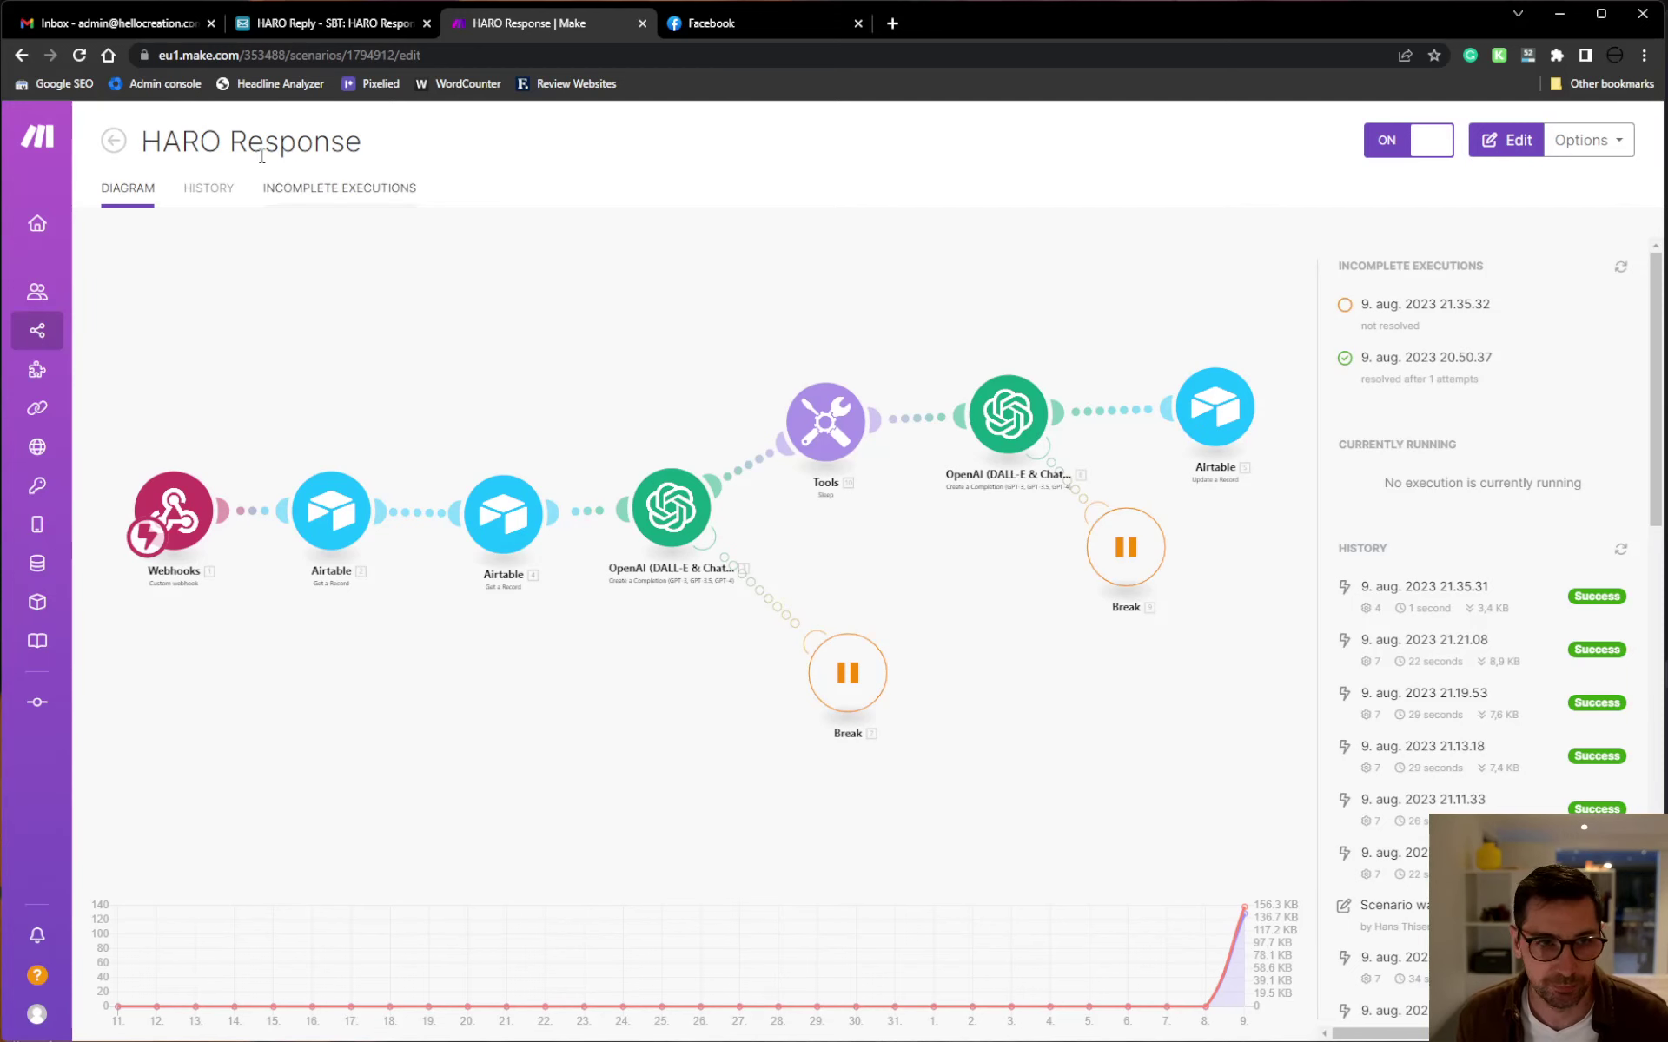
pyautogui.click(330, 22)
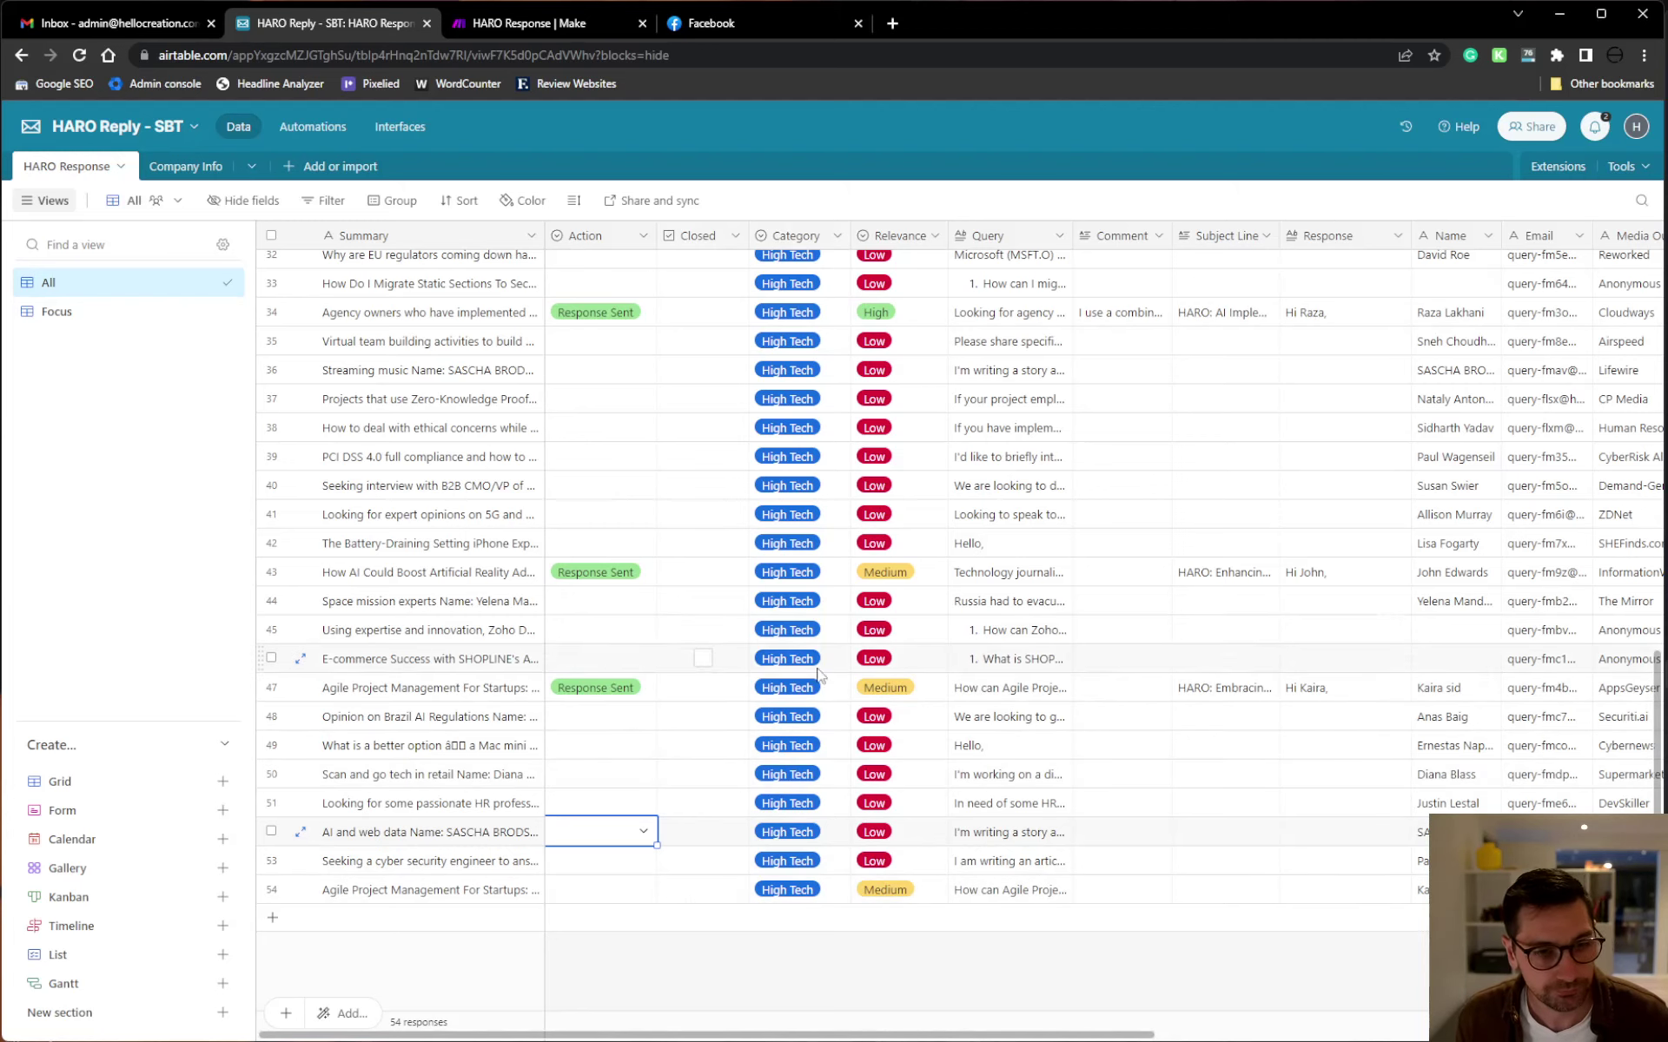
pyautogui.click(299, 687)
pyautogui.scroll(-5, 966, 447)
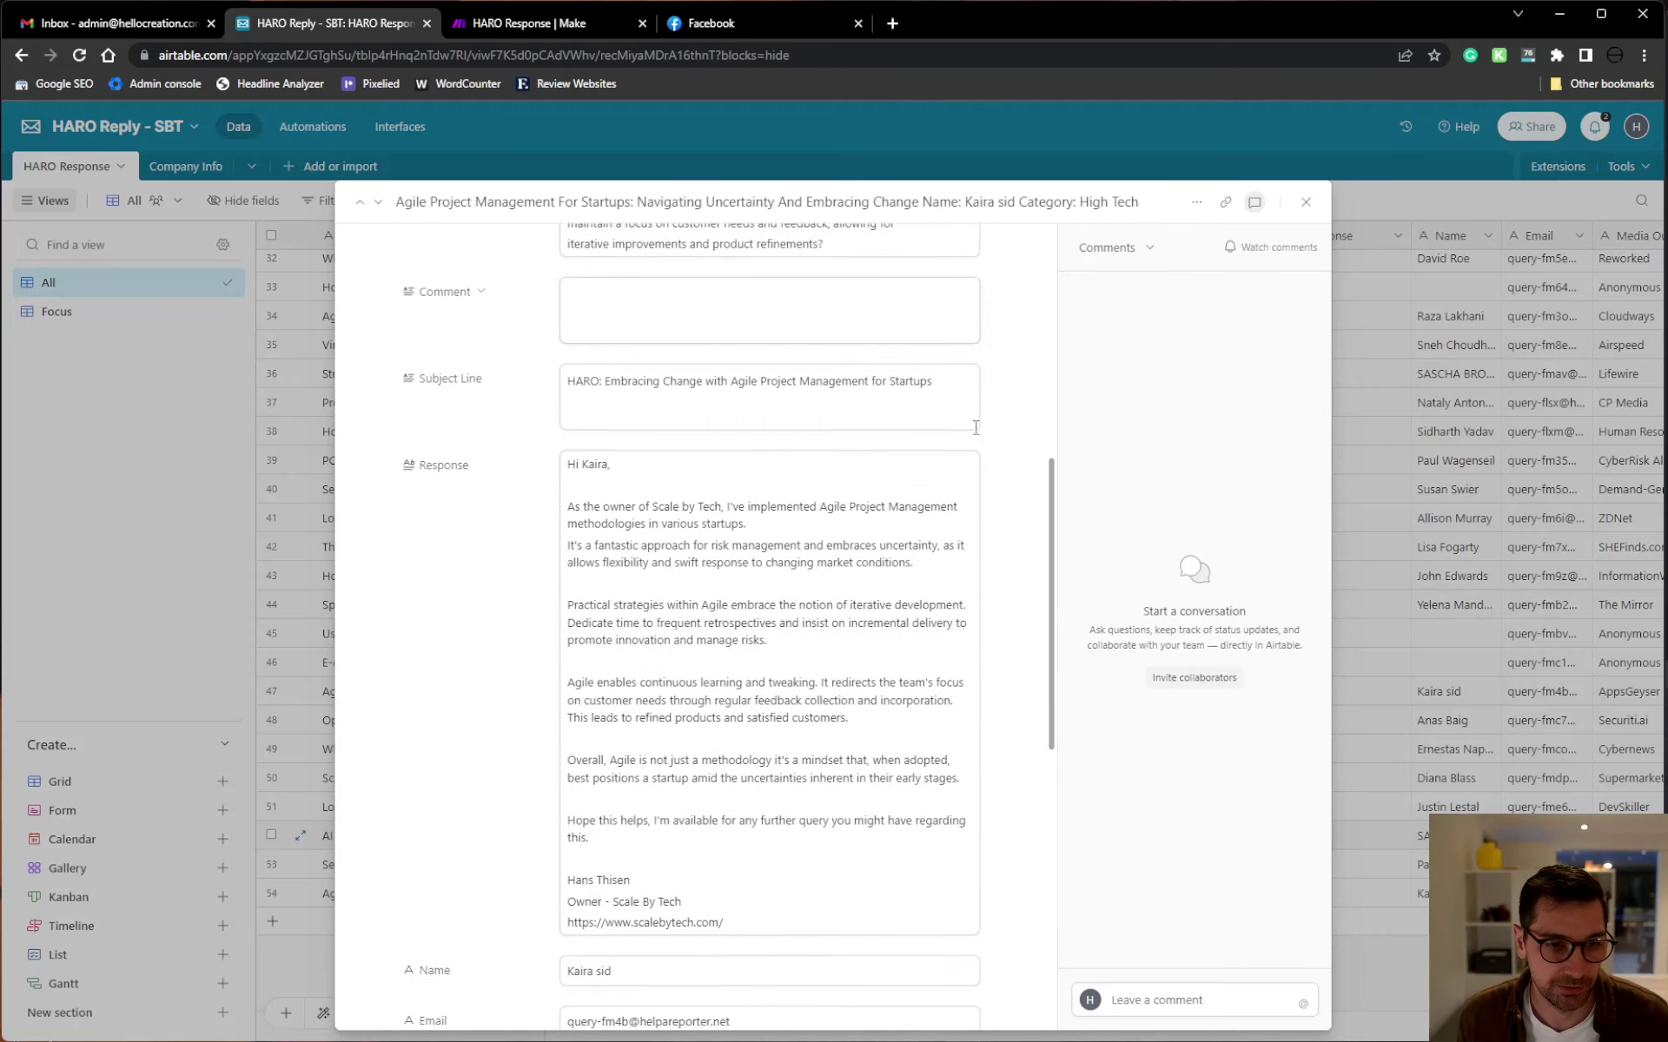
pyautogui.moveTo(932, 391); pyautogui.dragTo(564, 383)
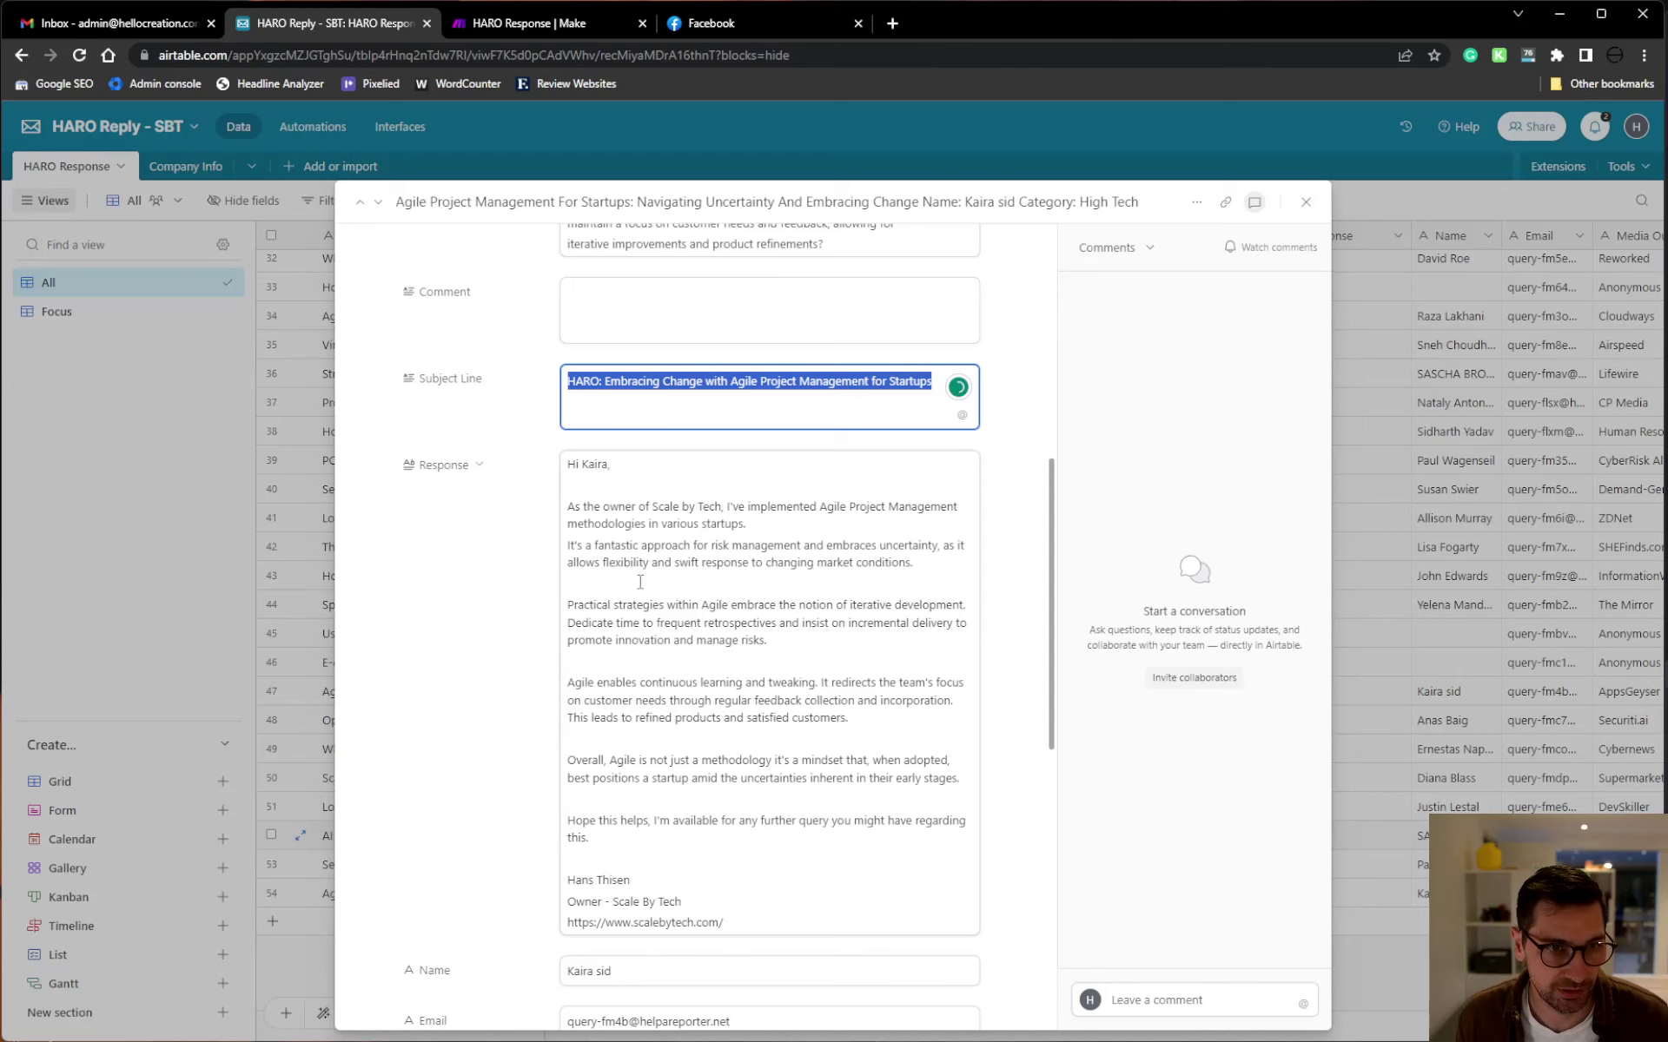
pyautogui.click(574, 487)
pyautogui.moveTo(569, 470); pyautogui.dragTo(758, 563)
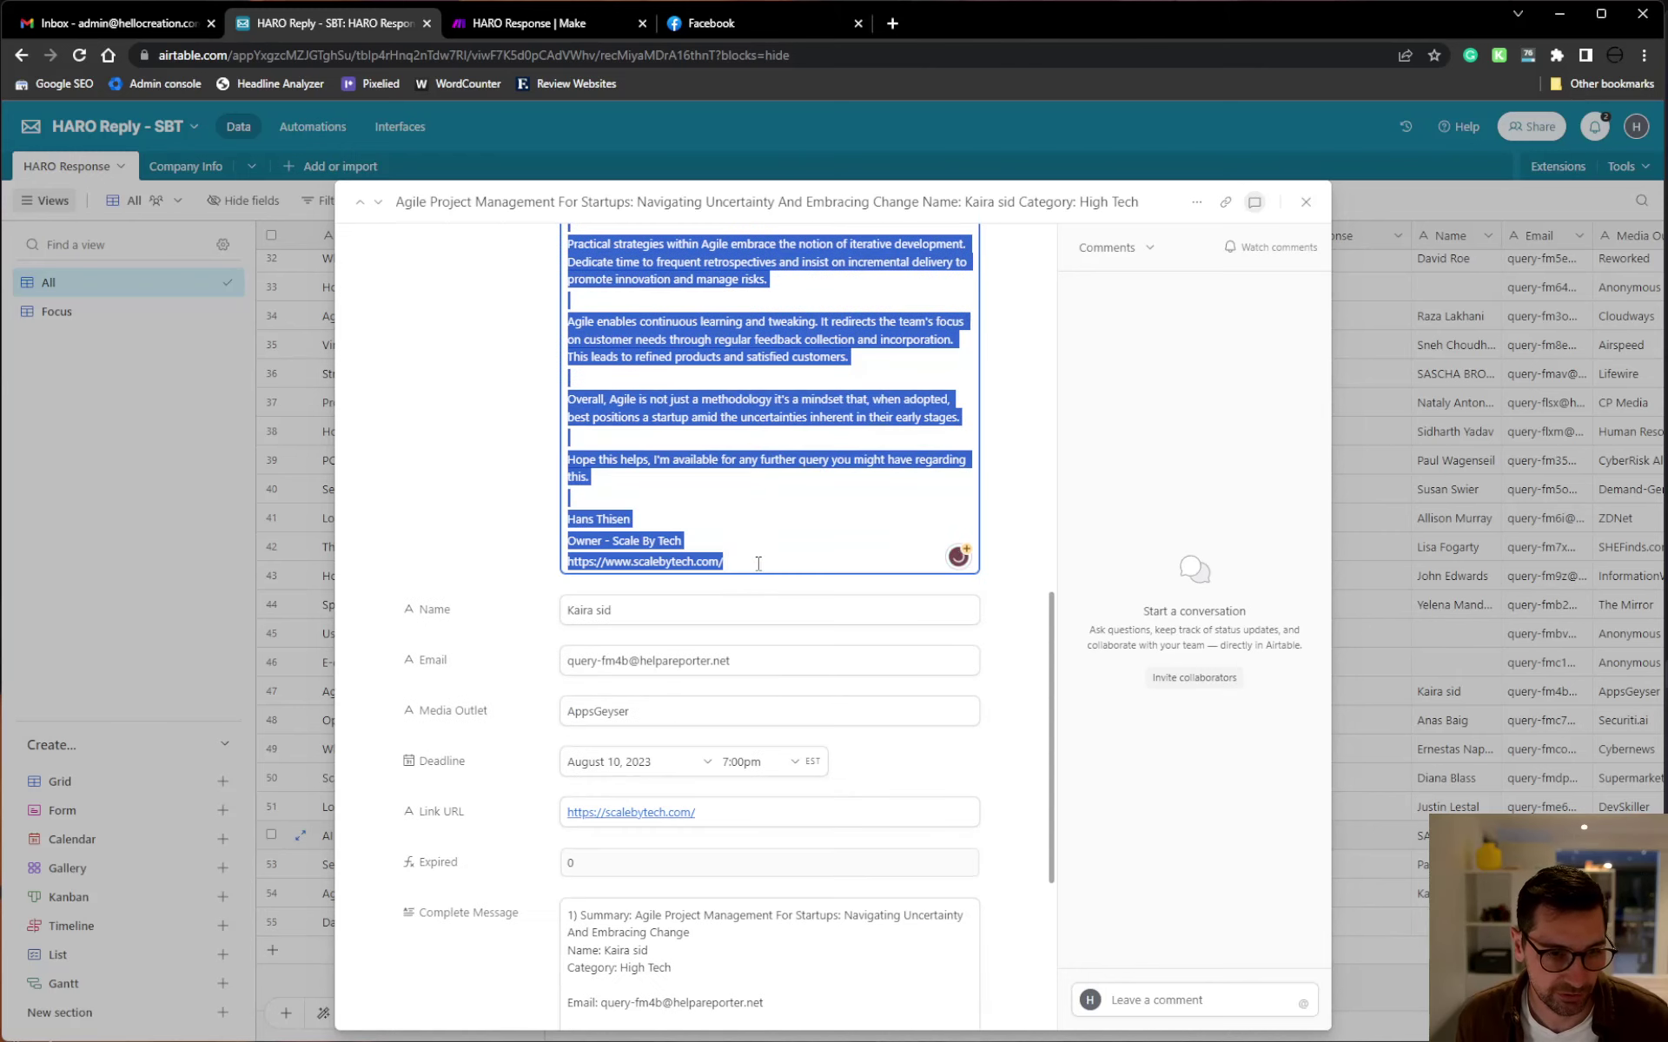
pyautogui.scroll(3, 774, 557)
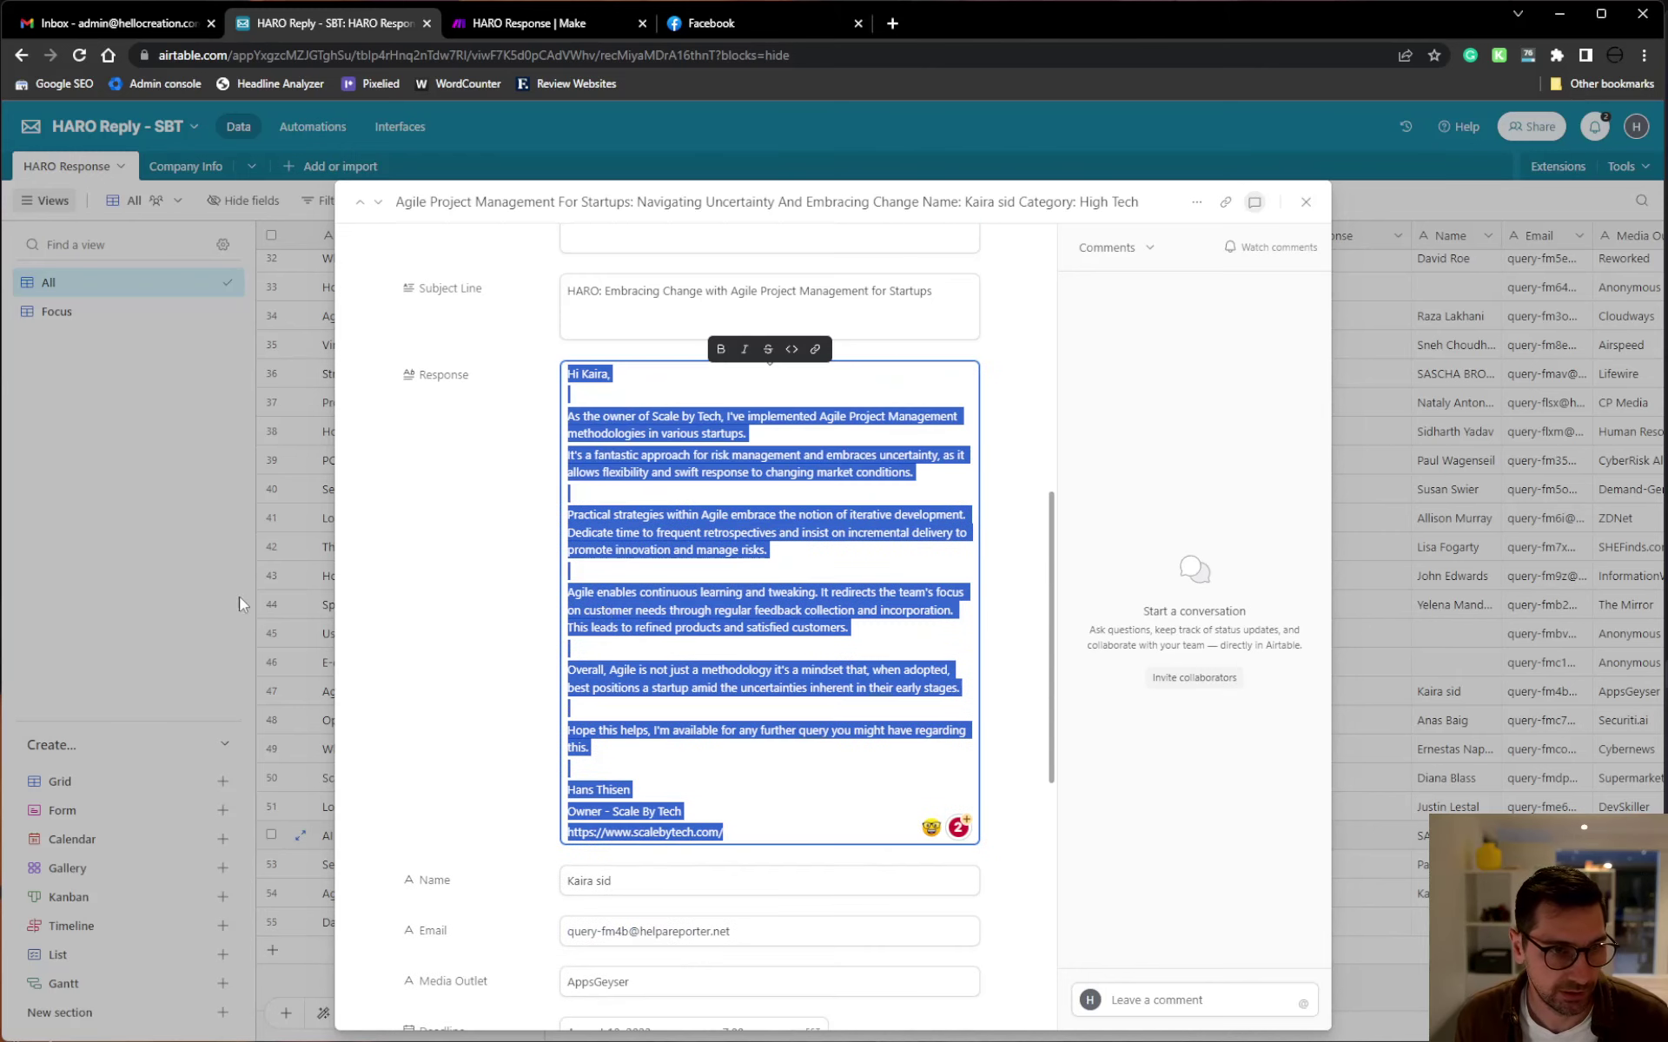
pyautogui.click(238, 597)
pyautogui.click(639, 699)
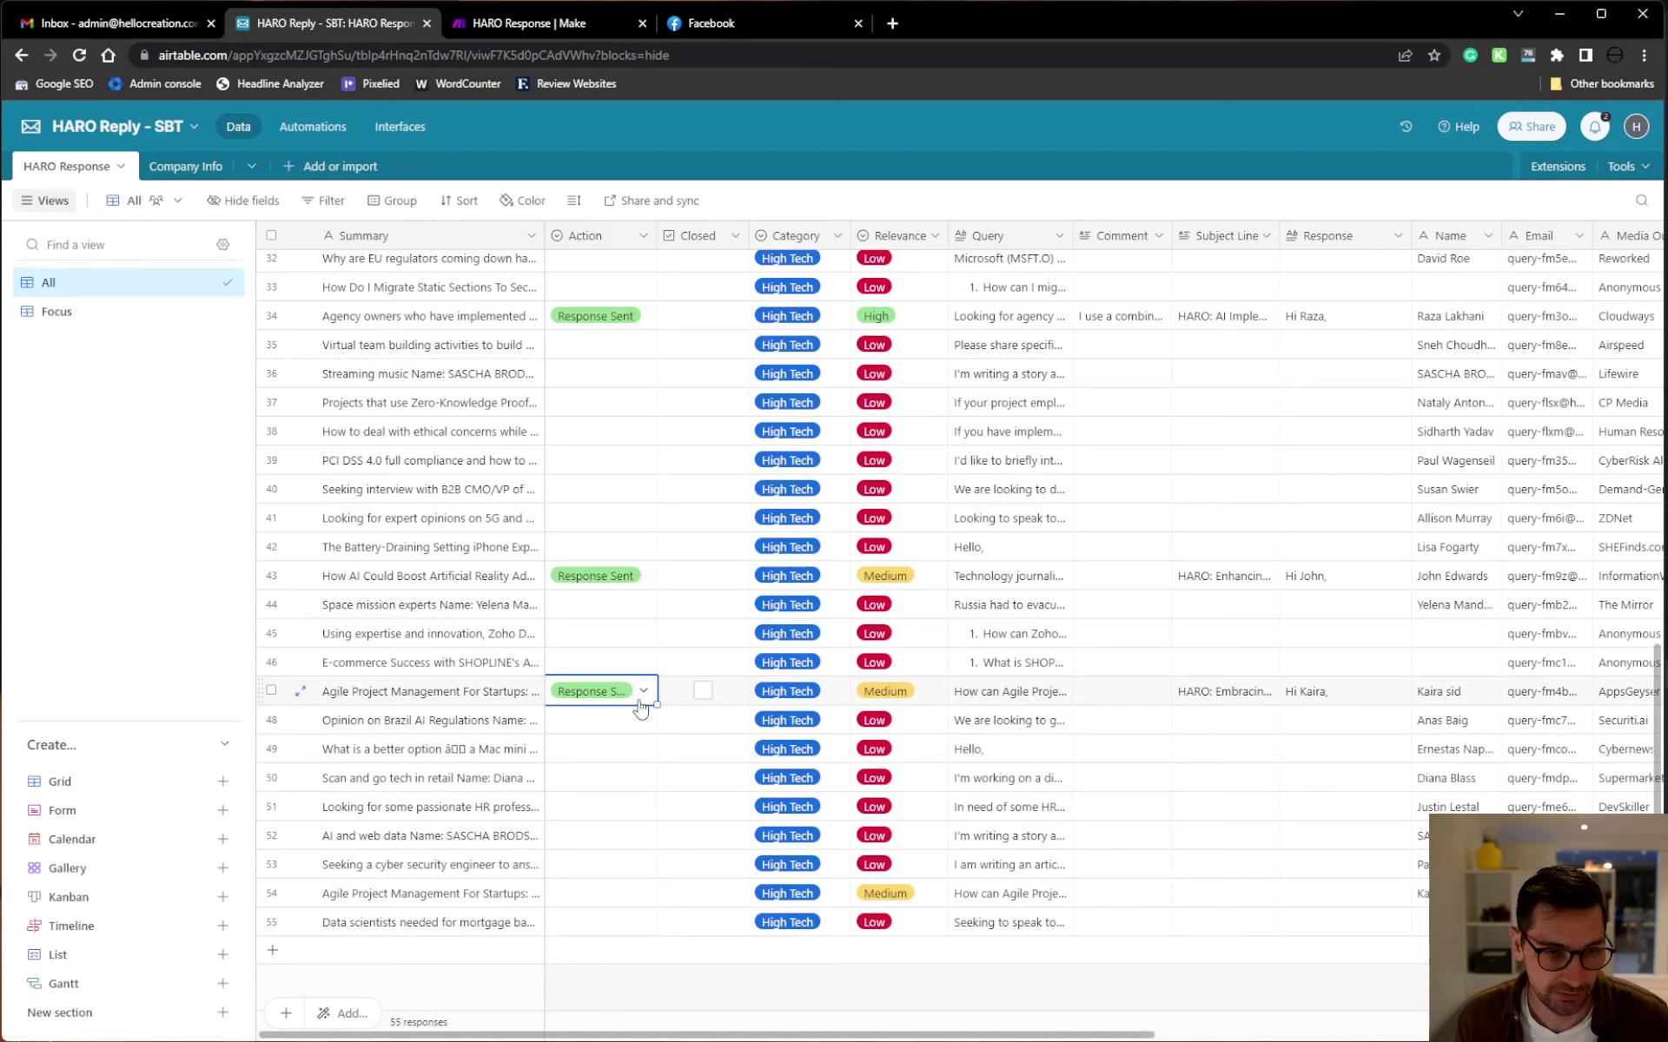
pyautogui.click(643, 693)
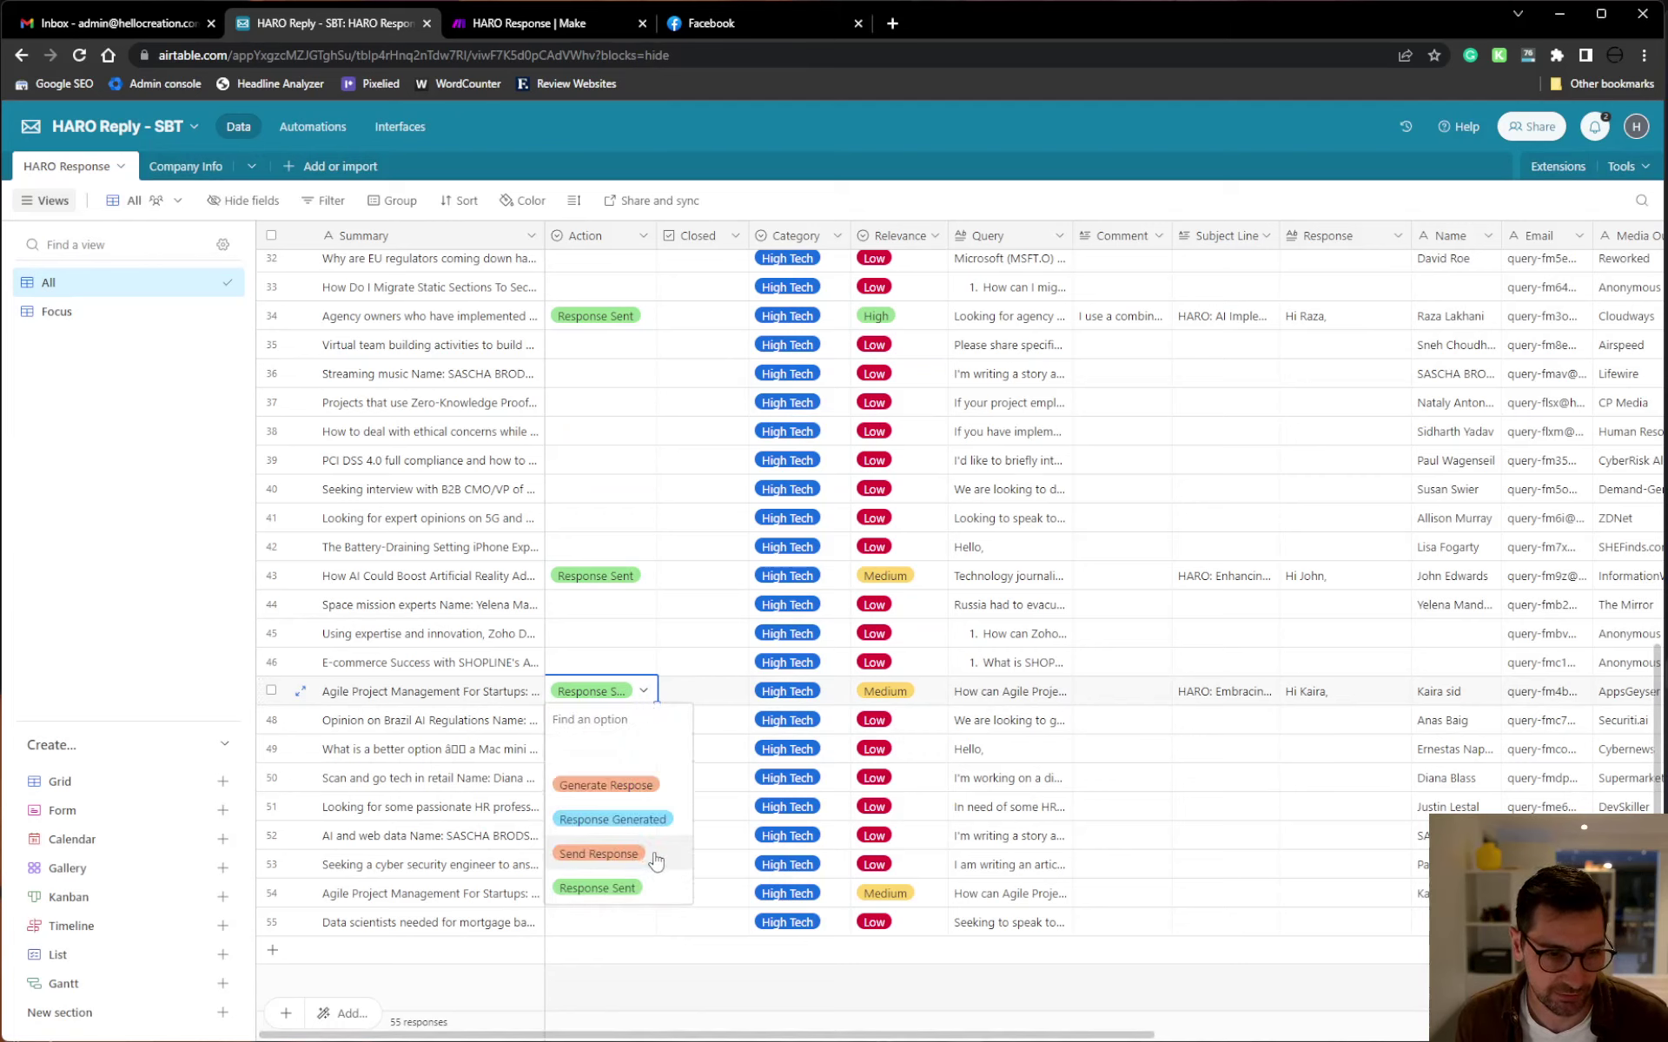
pyautogui.press('Escape')
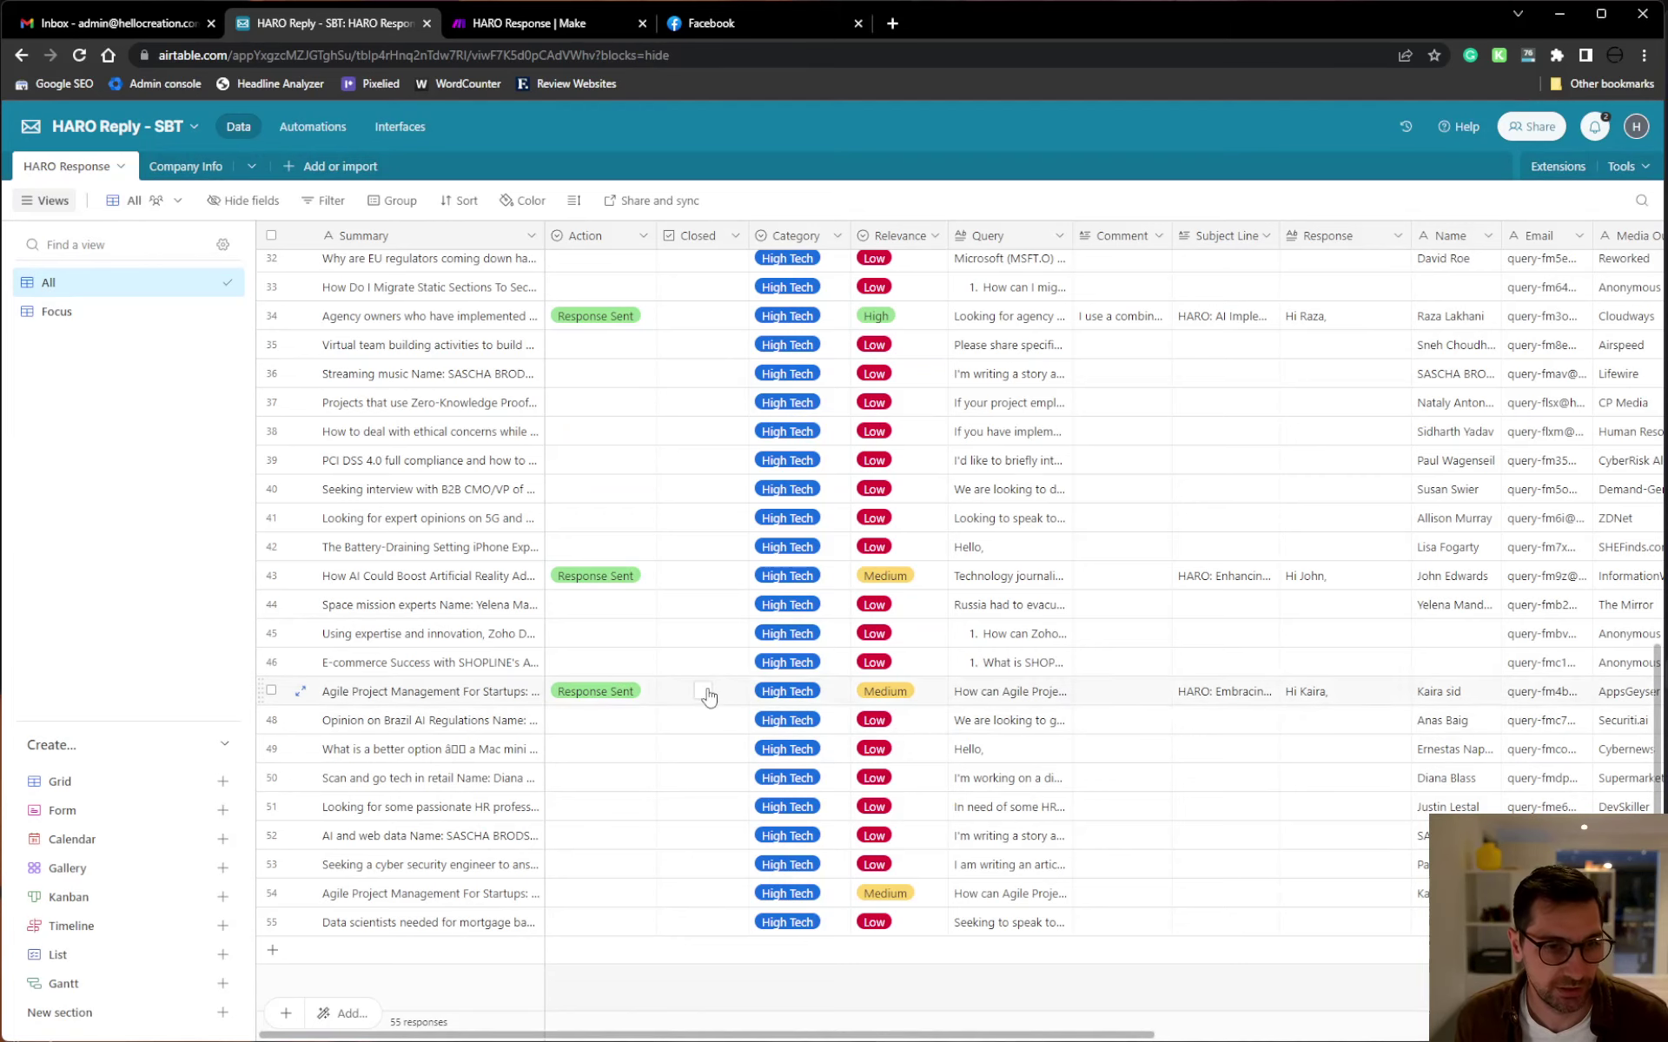